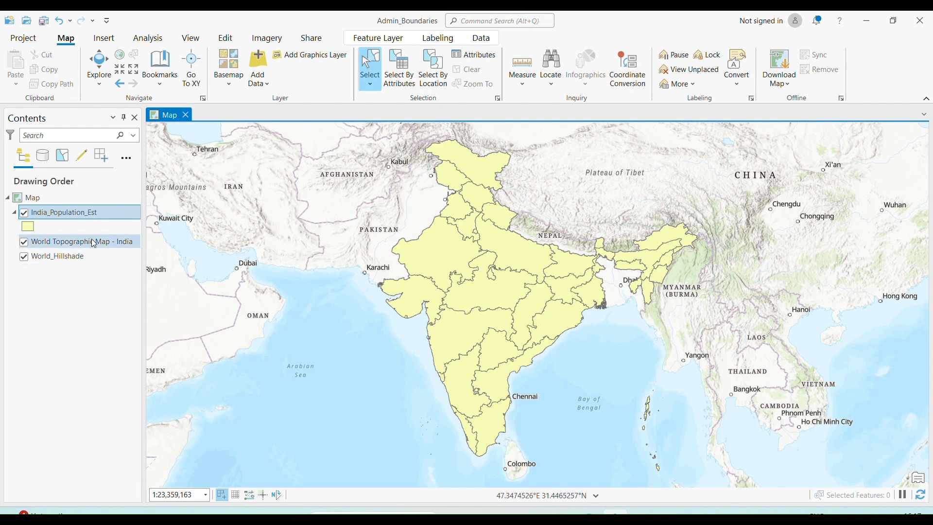
# Step: Symbolize the India_Population_Est layer with Unique Values based on the State/UT field
pyautogui.rightClick(86, 216)
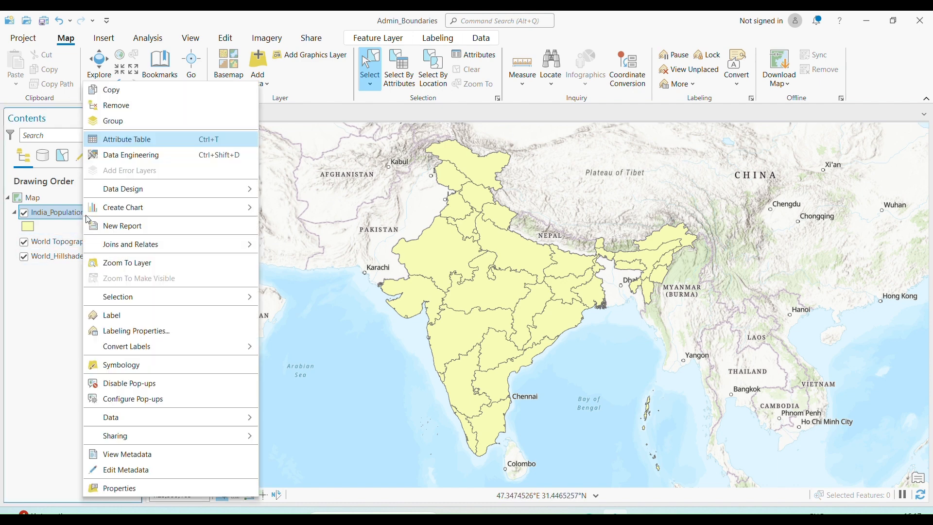
pyautogui.click(153, 368)
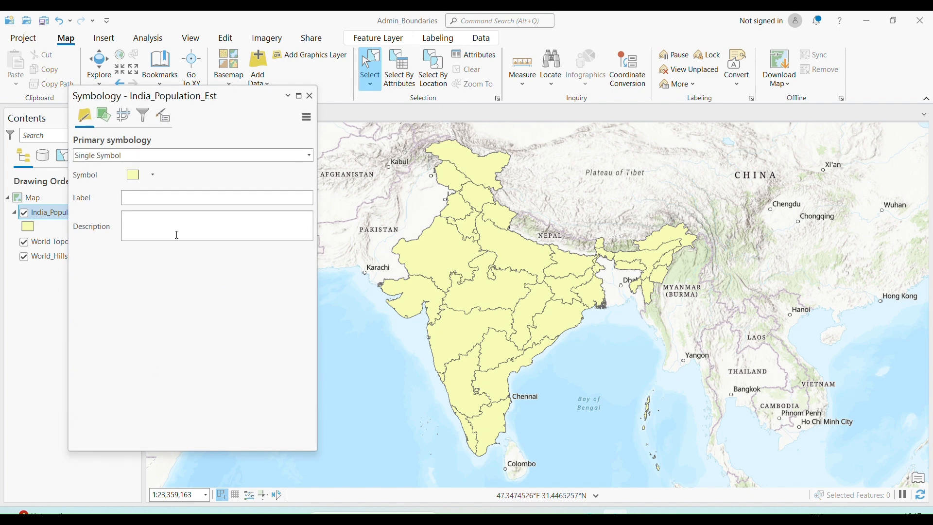
pyautogui.click(309, 156)
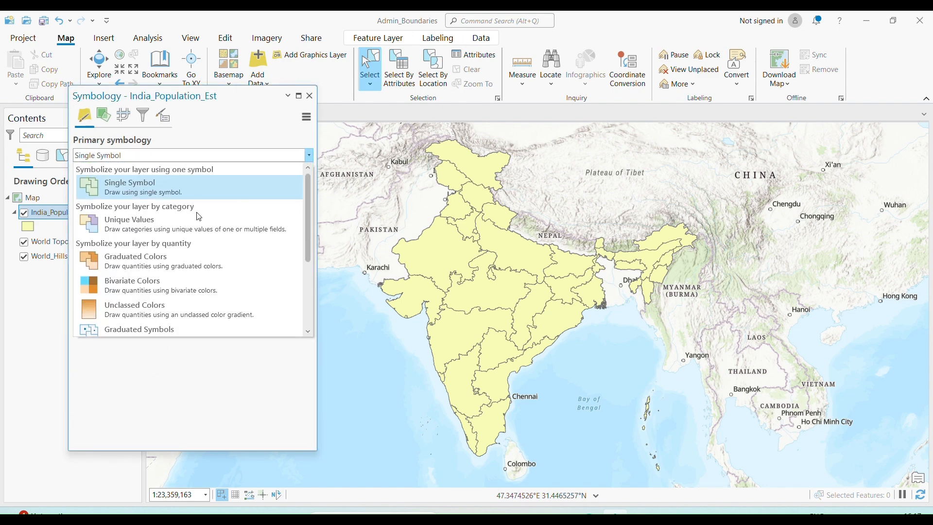
pyautogui.click(162, 221)
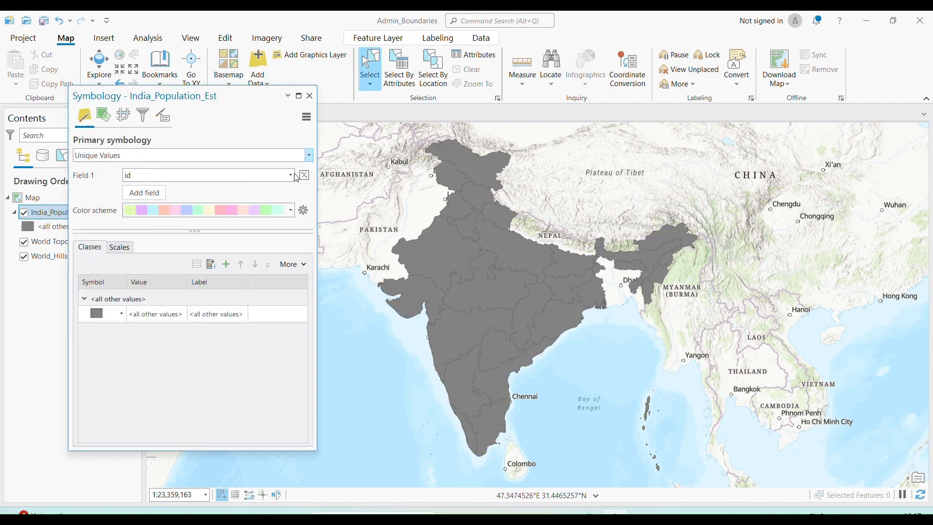
pyautogui.click(291, 175)
pyautogui.click(161, 212)
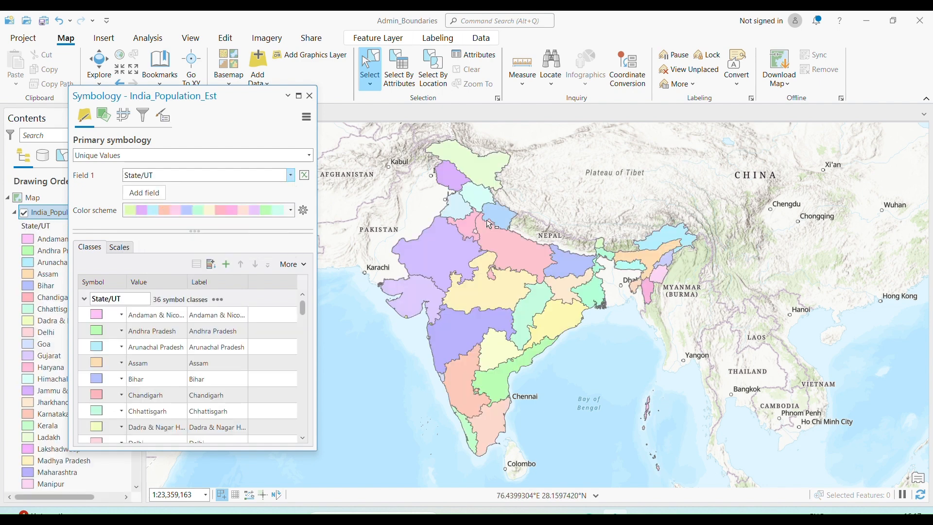
# Step: Apply a dark multicolour scheme to the state classes and collapse the India_Population_Est legend
pyautogui.click(291, 211)
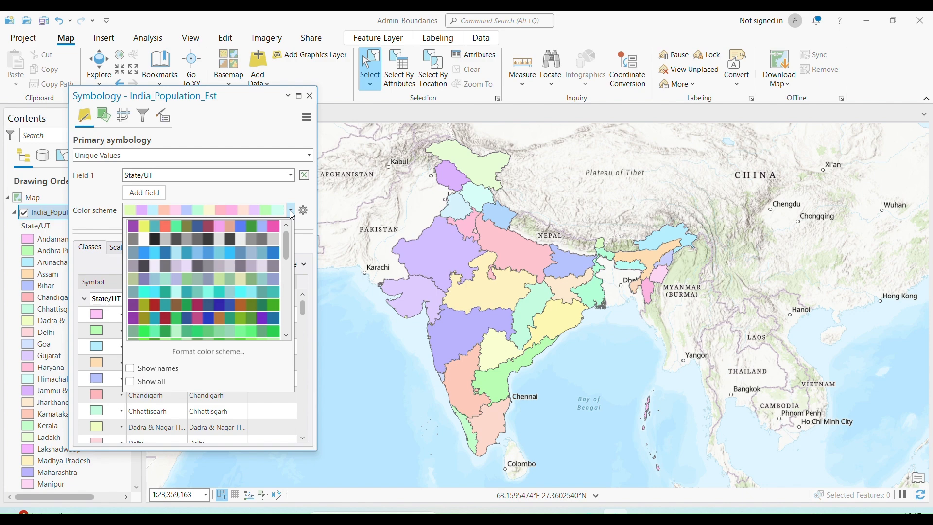
pyautogui.click(245, 308)
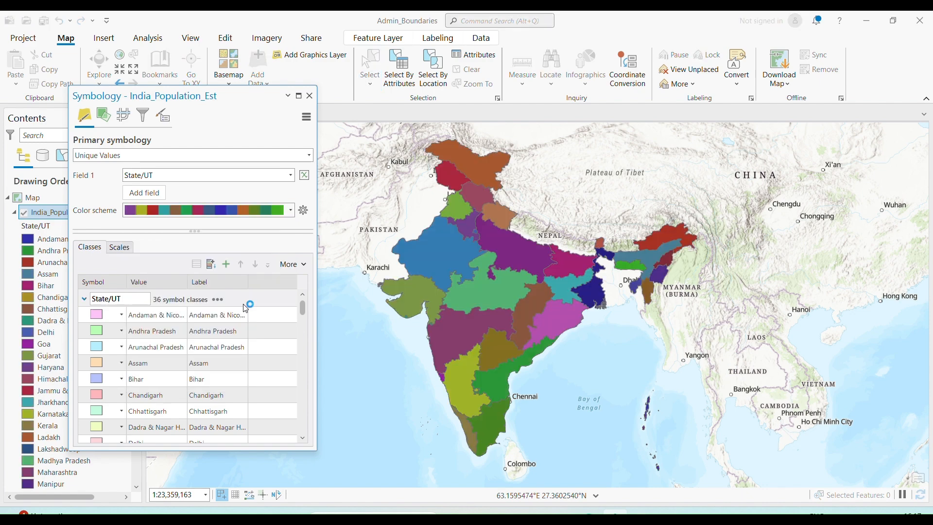
pyautogui.click(309, 96)
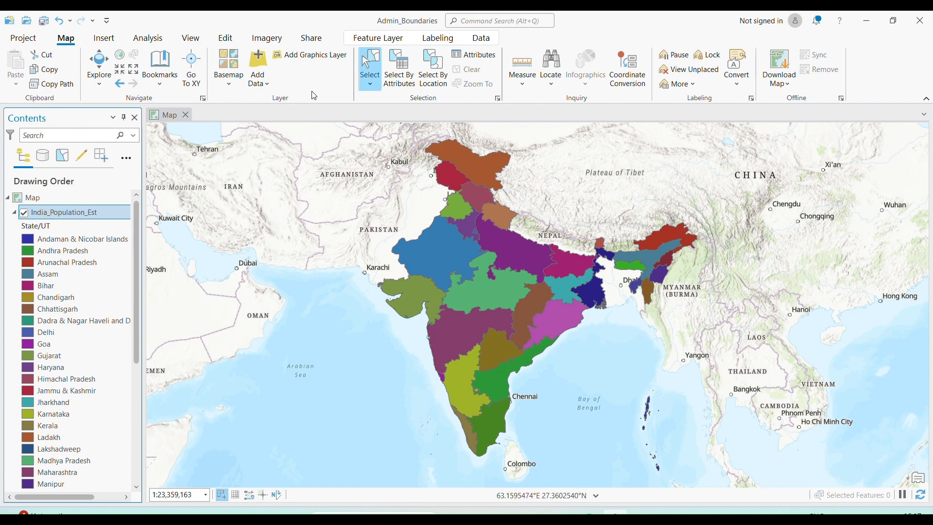
pyautogui.click(15, 212)
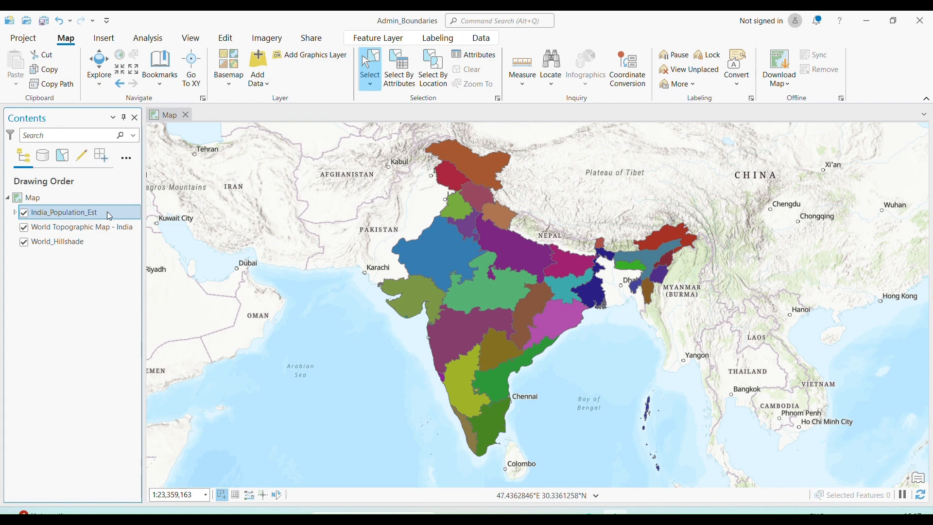
# Step: Set the India_Population_Est label expression to $feature.State_UT, apply it and turn on the layer's labels
pyautogui.rightClick(91, 215)
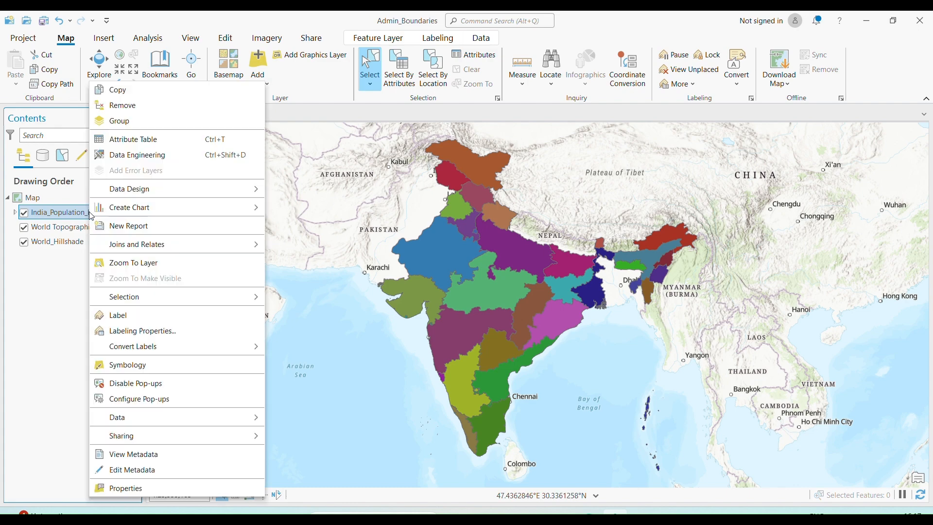
pyautogui.click(145, 331)
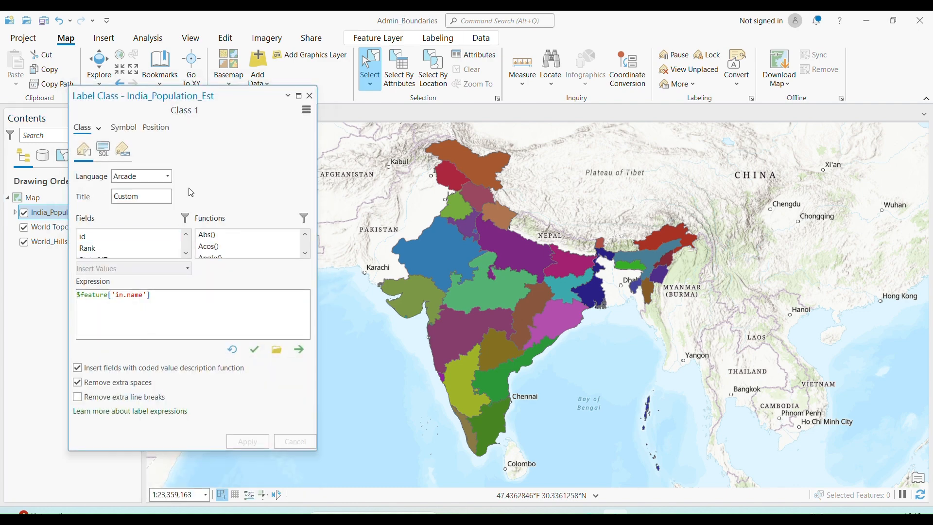
pyautogui.moveTo(162, 297); pyautogui.dragTo(55, 279)
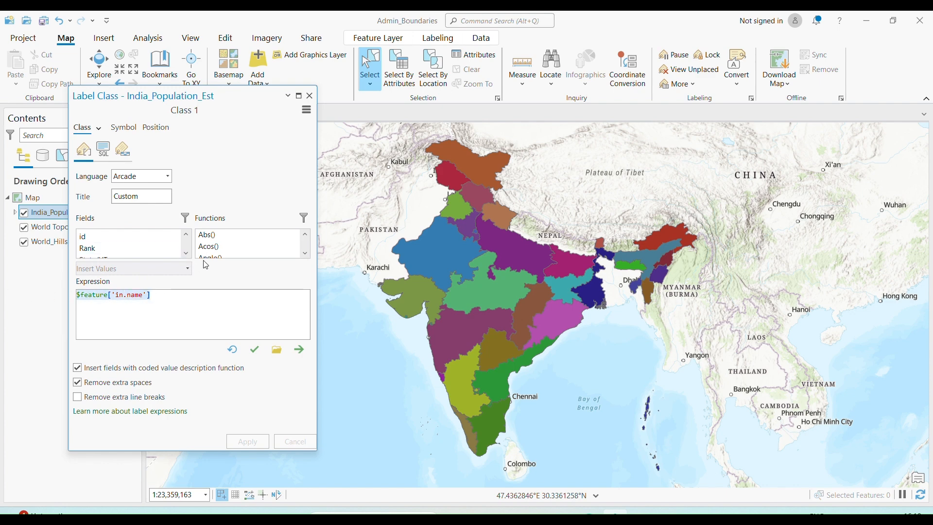
pyautogui.scroll(-1, 127, 245)
pyautogui.doubleClick(110, 243)
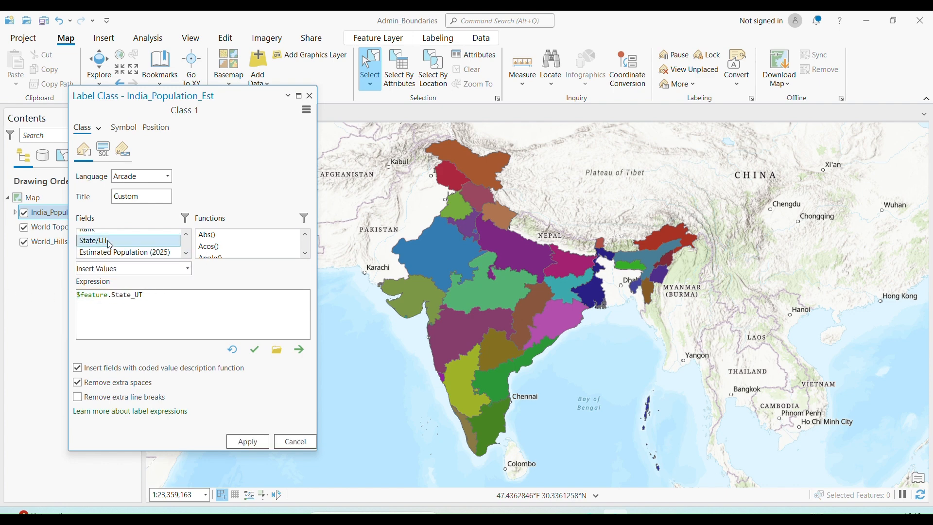
pyautogui.click(241, 445)
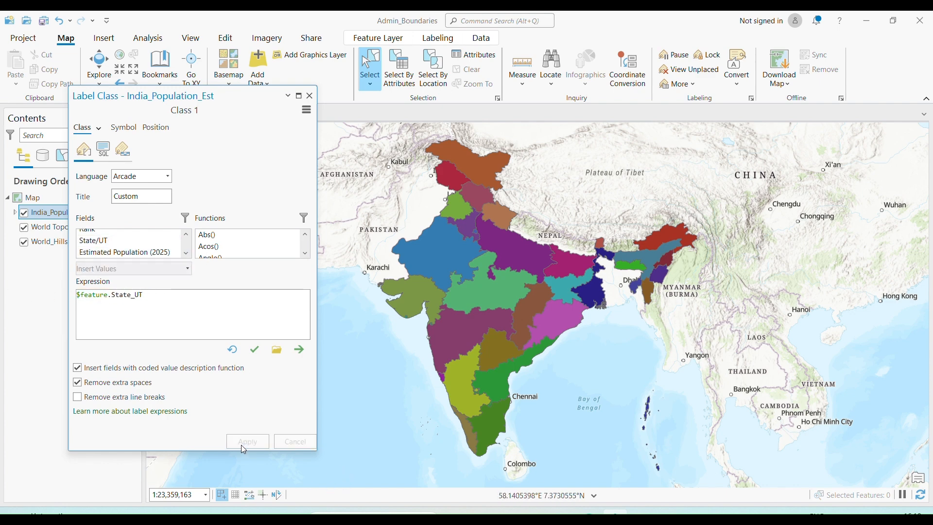
pyautogui.click(309, 96)
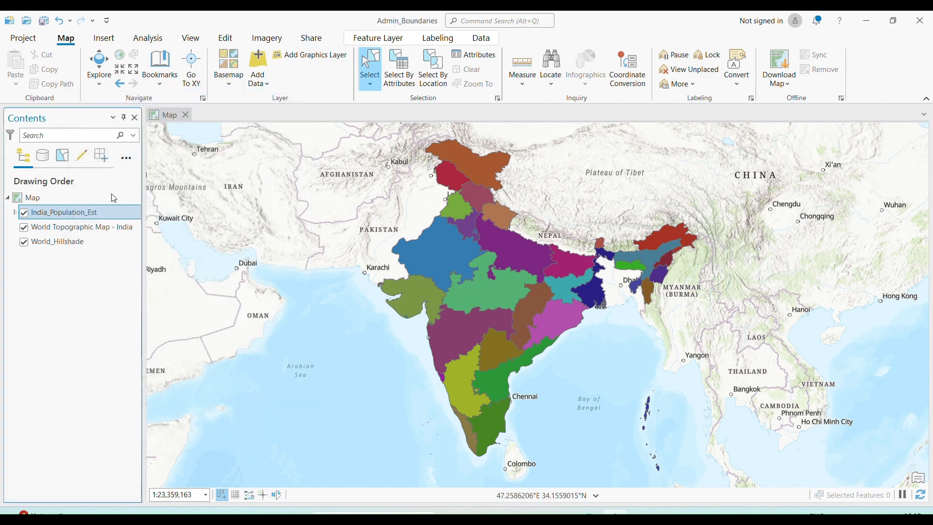
pyautogui.rightClick(78, 216)
pyautogui.click(121, 311)
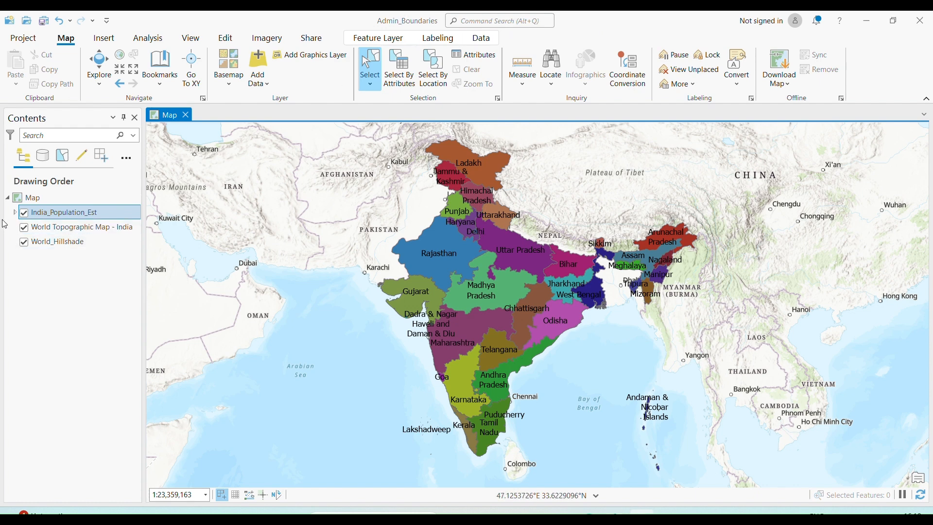
# Step: Change the text colour of the India_Population_Est labels to yellow in the label symbol's appearance settings
pyautogui.click(18, 215)
pyautogui.rightClick(59, 214)
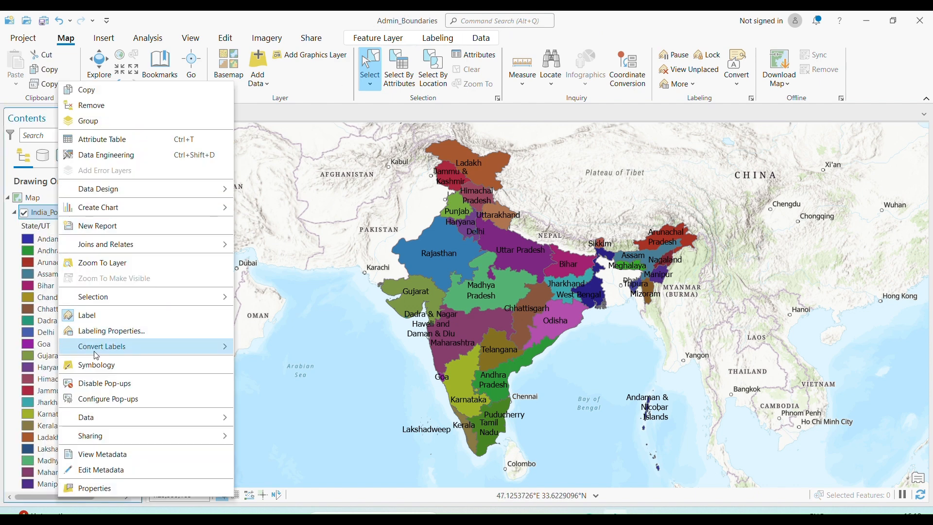
pyautogui.click(114, 333)
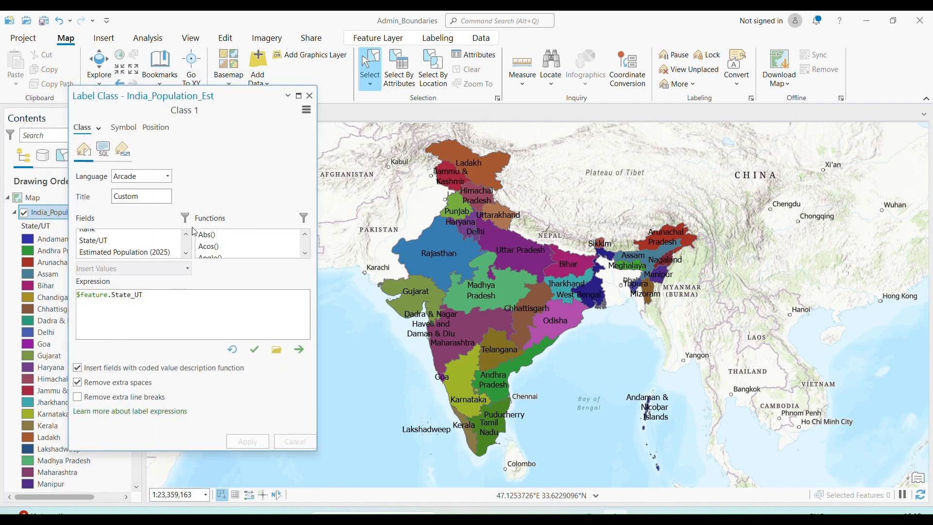
pyautogui.click(124, 129)
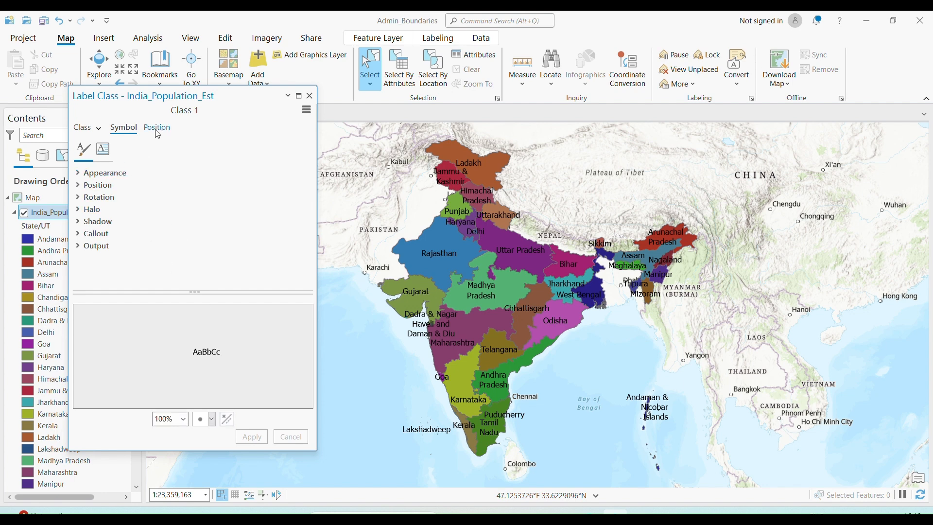
pyautogui.click(103, 148)
pyautogui.click(84, 150)
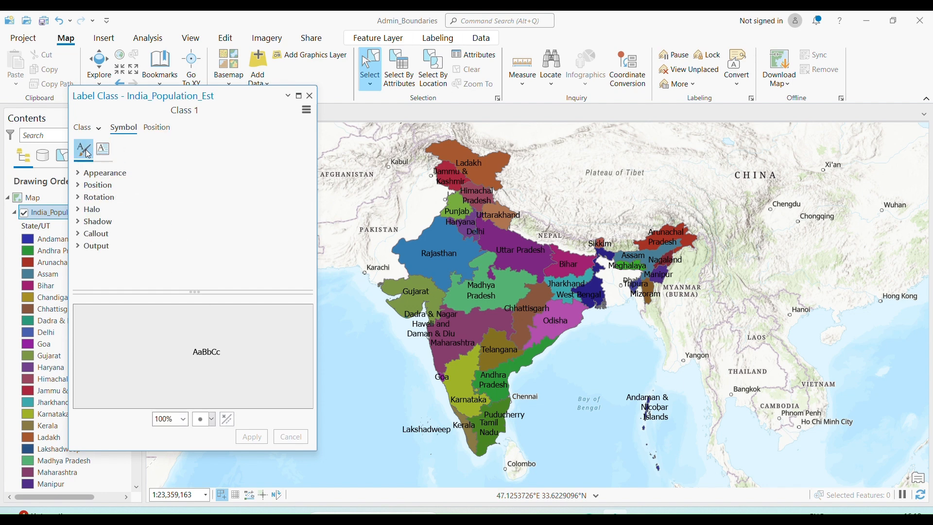
pyautogui.click(115, 176)
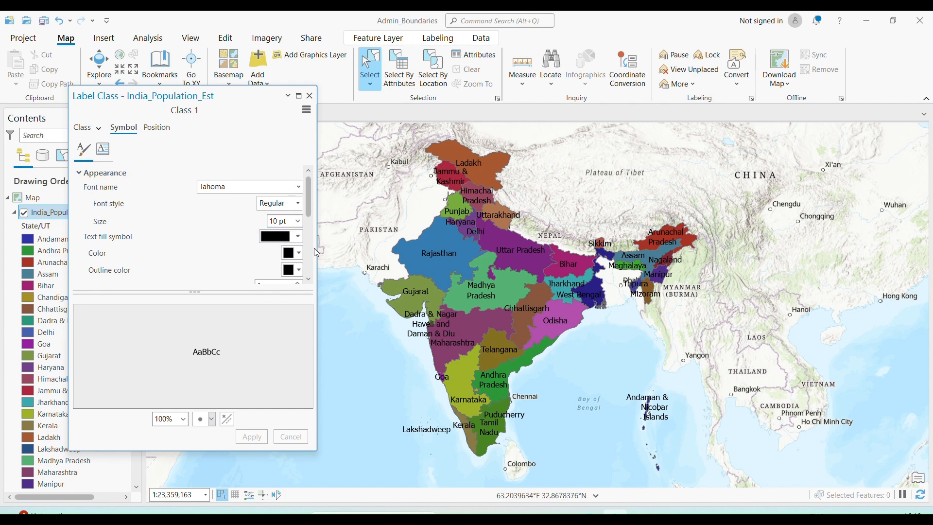
pyautogui.moveTo(316, 252); pyautogui.dragTo(337, 252)
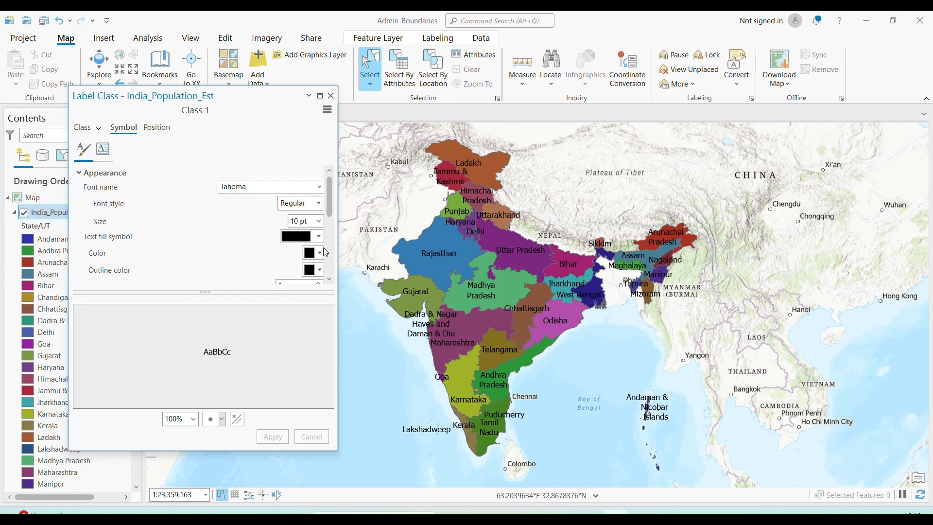
pyautogui.click(323, 253)
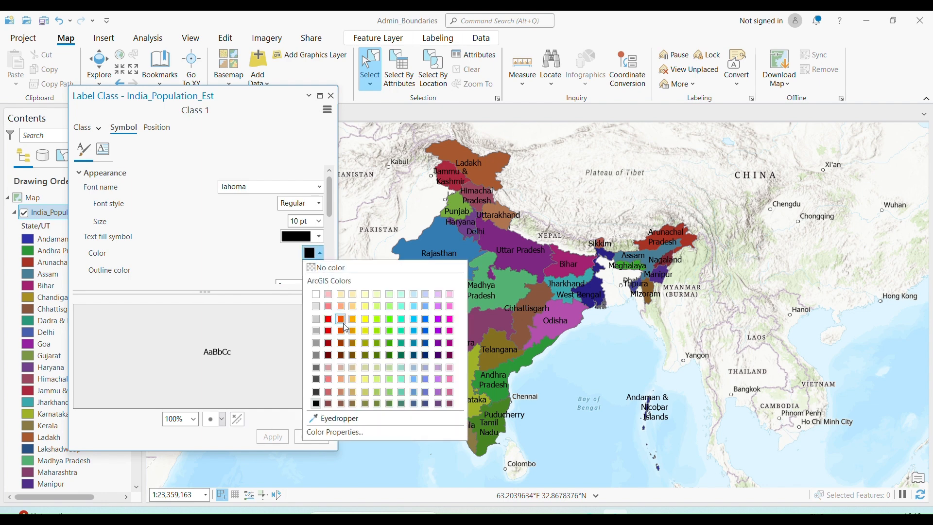
pyautogui.click(365, 319)
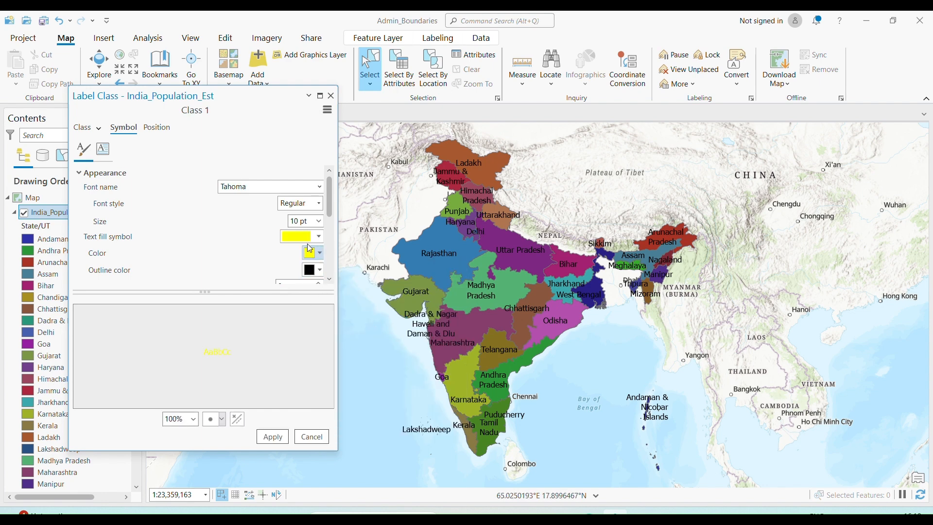
# Step: Set the state labels' font style to Bold and apply the label symbol changes
pyautogui.click(301, 207)
pyautogui.click(321, 203)
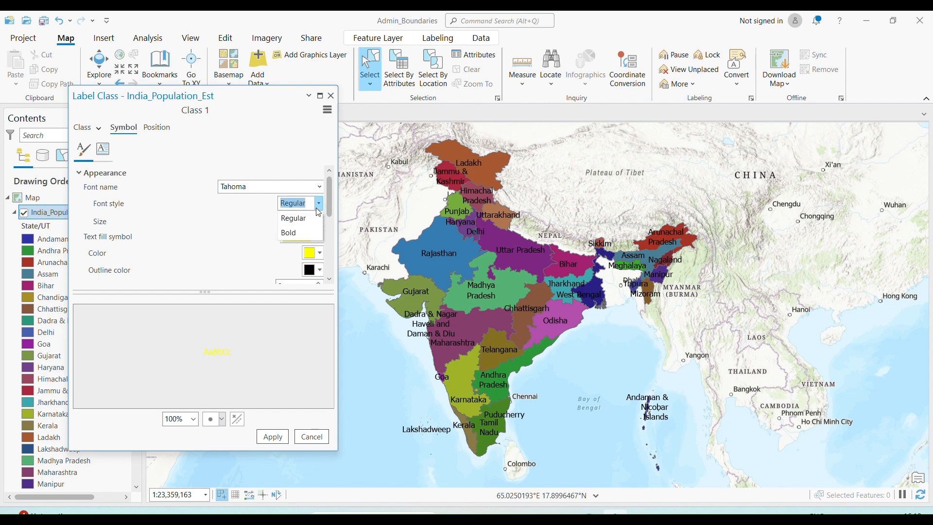
pyautogui.click(293, 229)
pyautogui.click(286, 441)
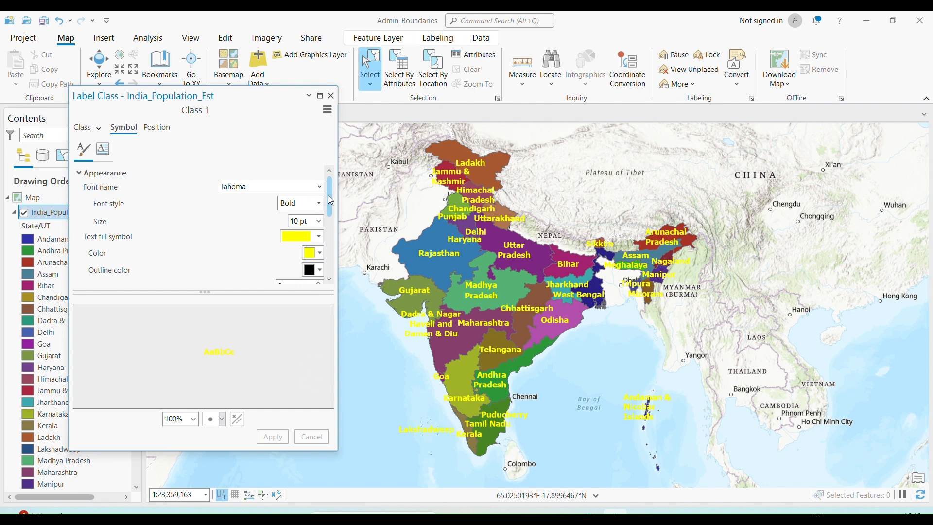
# Step: Add a halo to the state labels using the white polygon symbol
pyautogui.moveTo(334, 195); pyautogui.dragTo(333, 262)
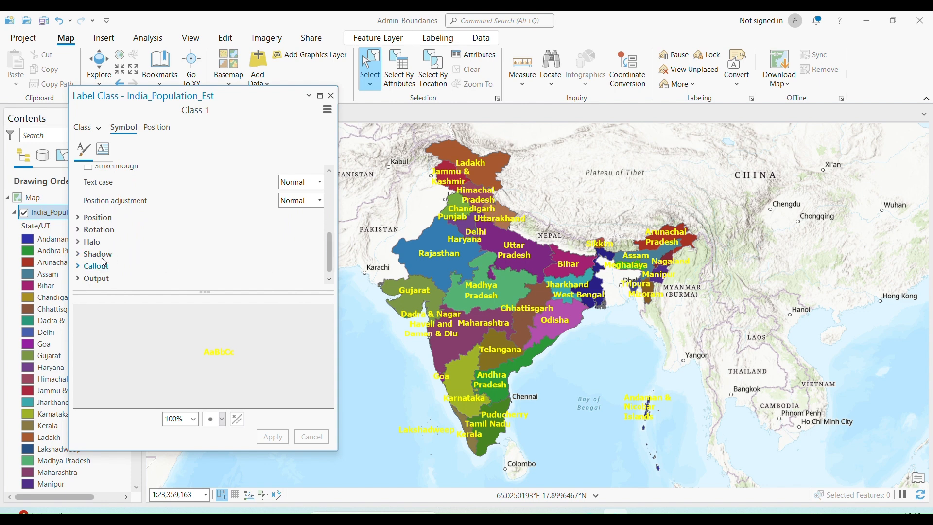
pyautogui.click(92, 244)
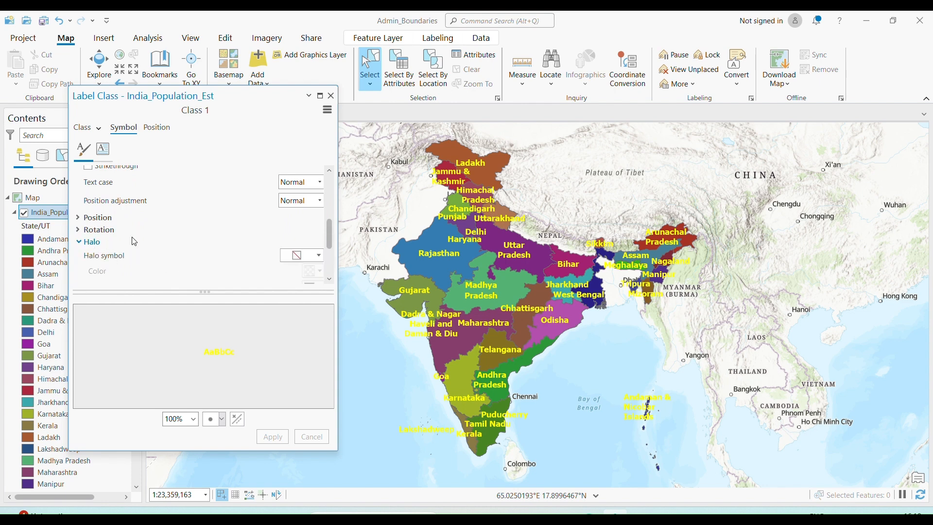
pyautogui.moveTo(327, 235); pyautogui.dragTo(328, 256)
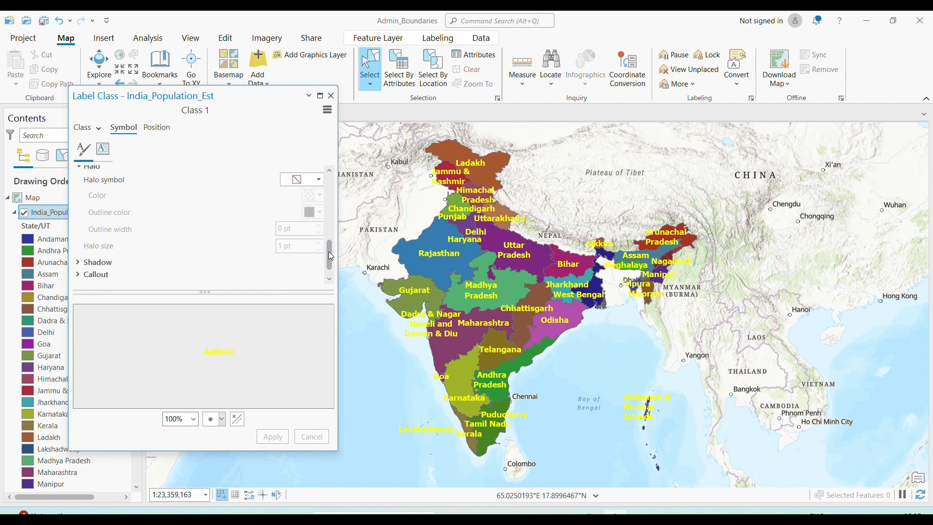
pyautogui.click(316, 185)
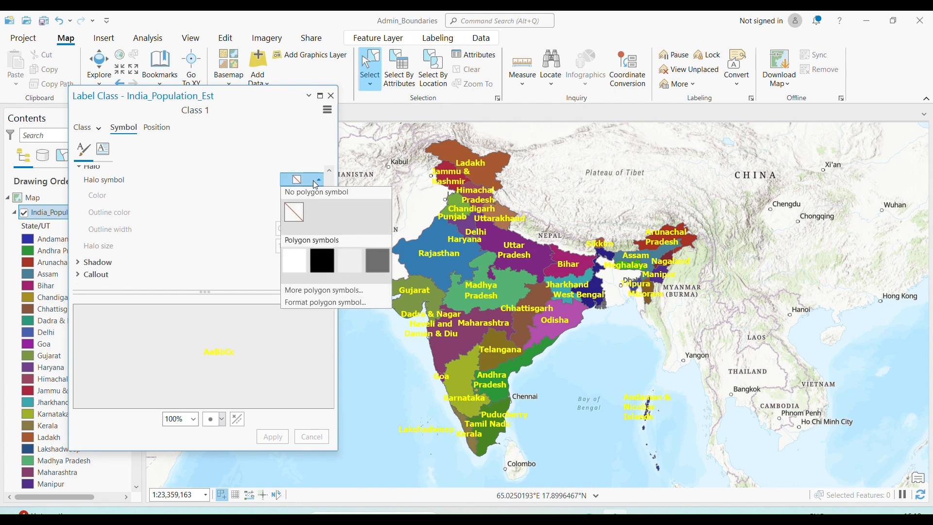
pyautogui.click(298, 258)
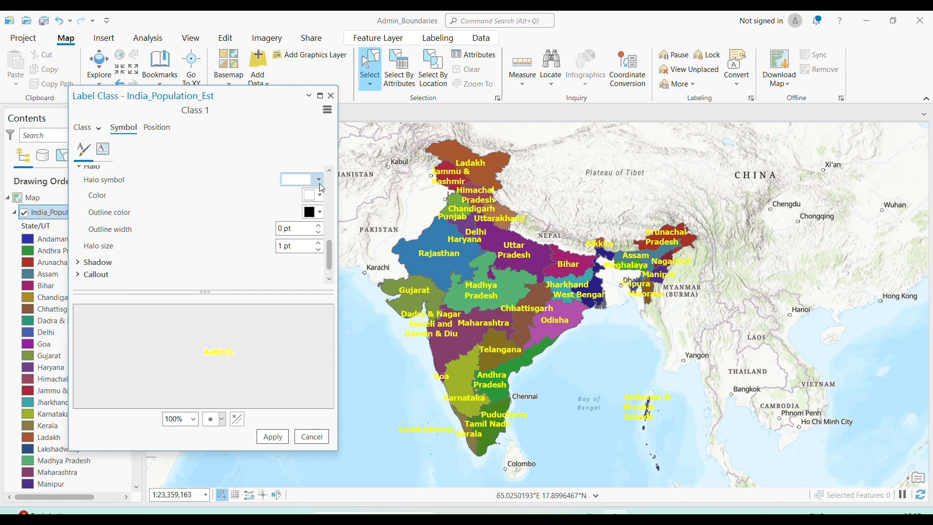
# Step: Try a blue halo colour on the state labels and apply it
pyautogui.click(320, 197)
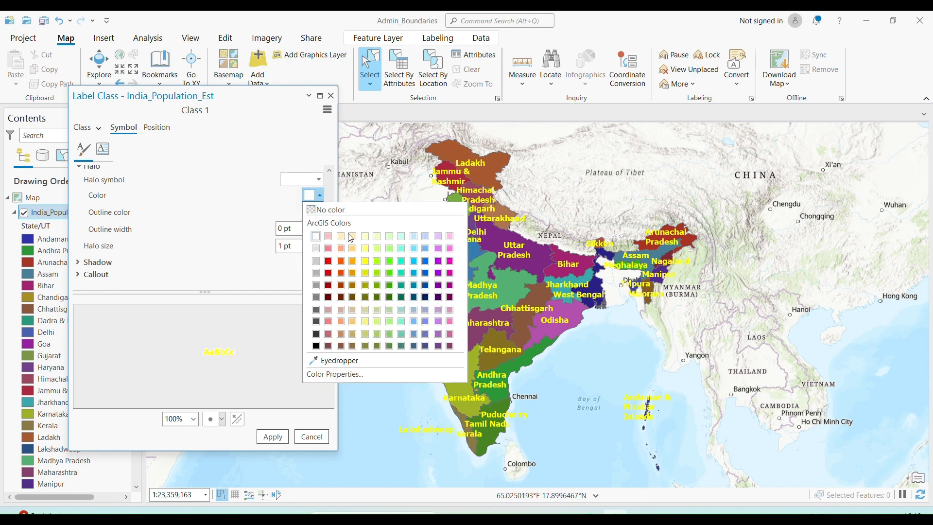
pyautogui.click(425, 261)
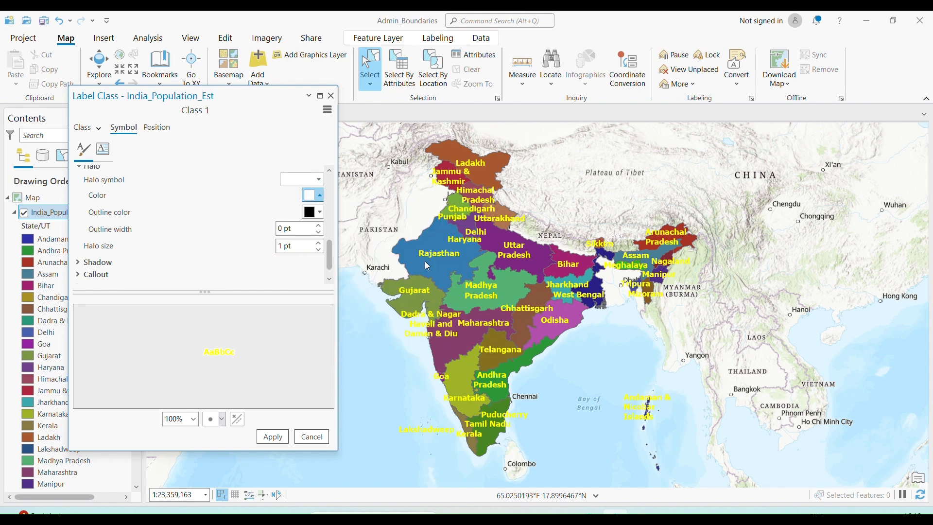
pyautogui.click(273, 437)
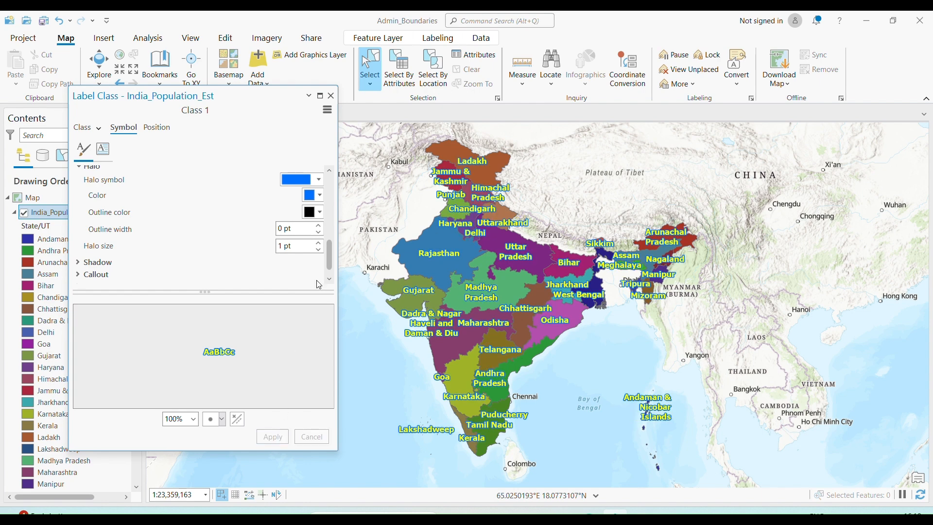
# Step: Set the halo colour of the state labels to white and apply it
pyautogui.click(319, 197)
pyautogui.click(316, 237)
pyautogui.click(277, 439)
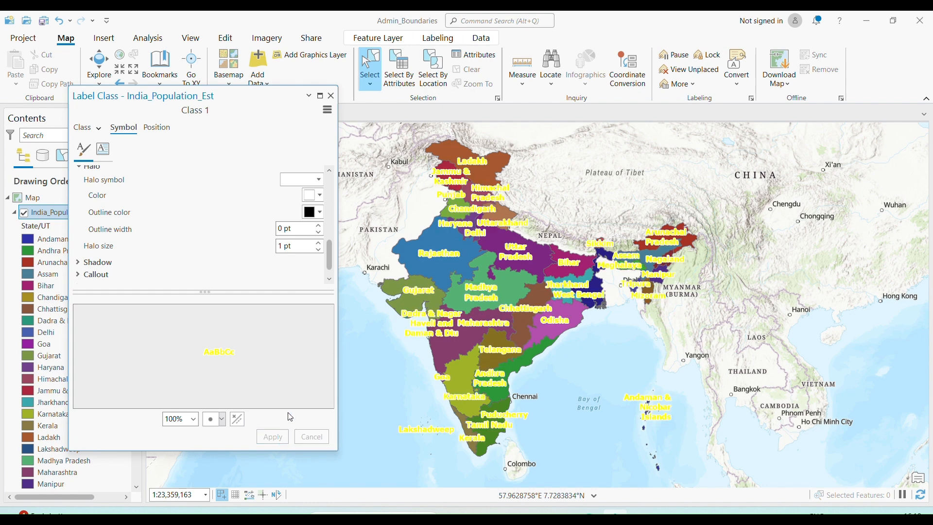
# Step: Set the halo colour of the state labels to orange, apply it, and collapse the India_Population_Est legend
pyautogui.click(318, 195)
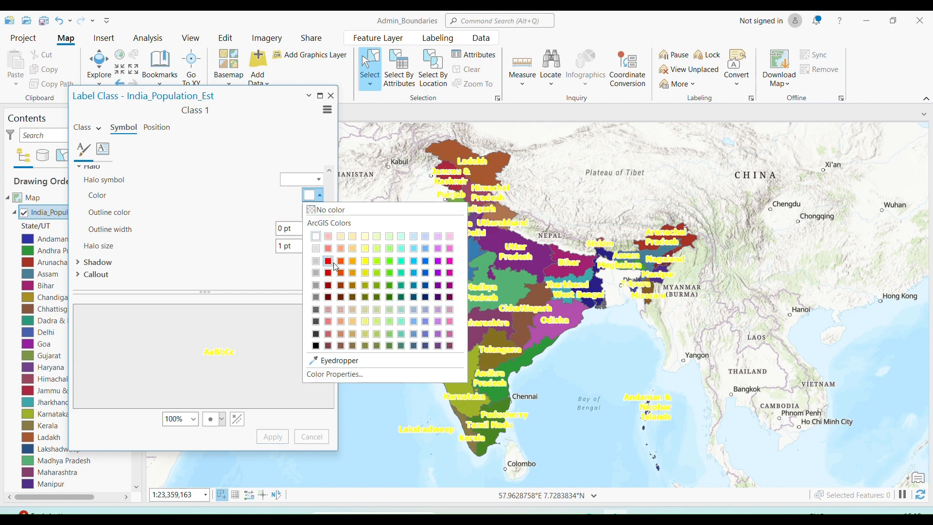
pyautogui.click(339, 261)
pyautogui.click(271, 438)
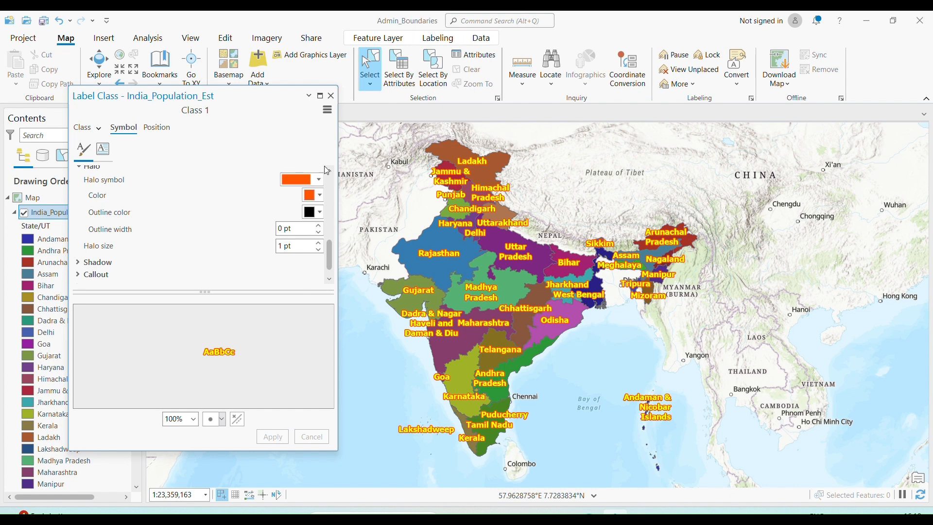
pyautogui.click(331, 95)
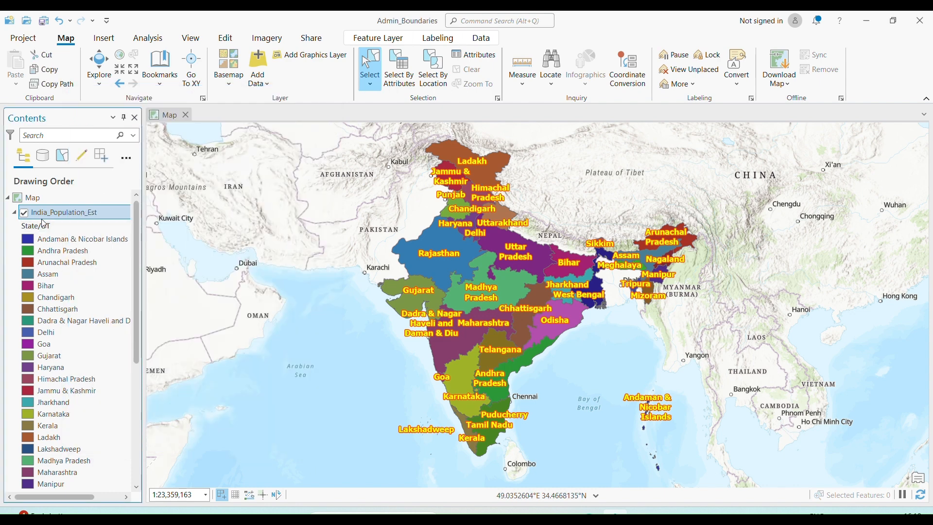
pyautogui.click(15, 212)
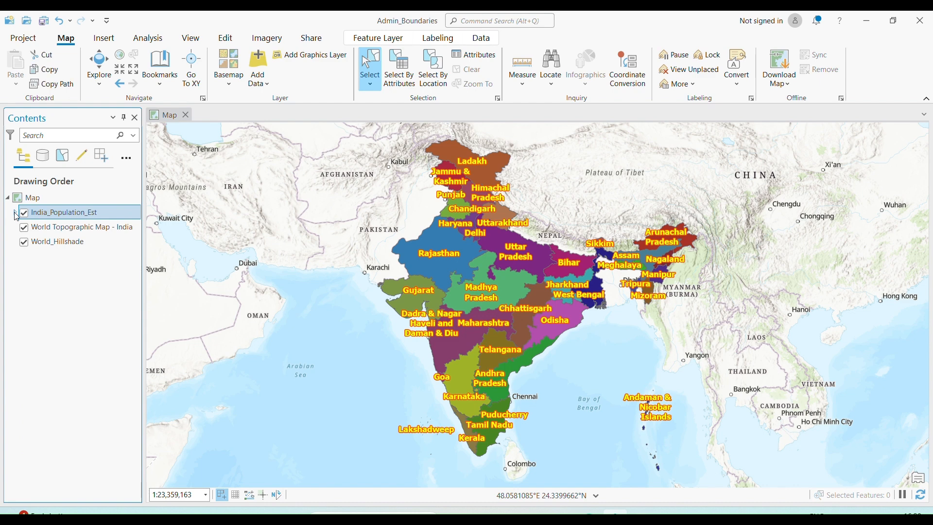
# Step: Create a new ISO portrait A3 layout (297 mm x 420 mm) and apply the uncommitted label expression
pyautogui.click(105, 39)
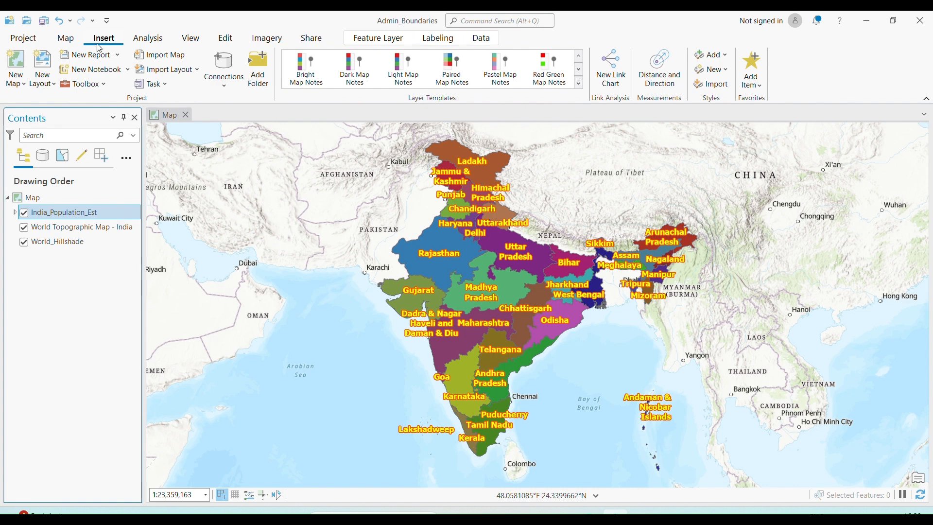
pyautogui.click(43, 68)
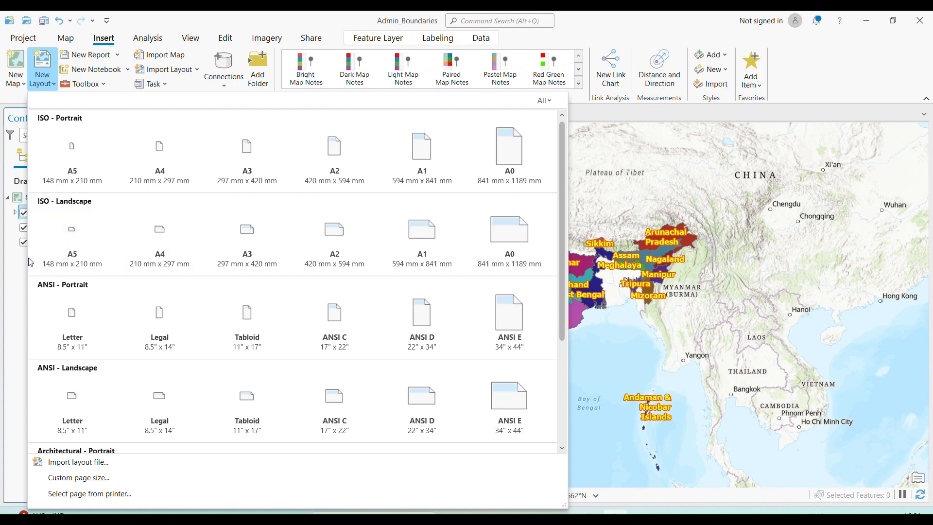
pyautogui.scroll(-3, 145, 310)
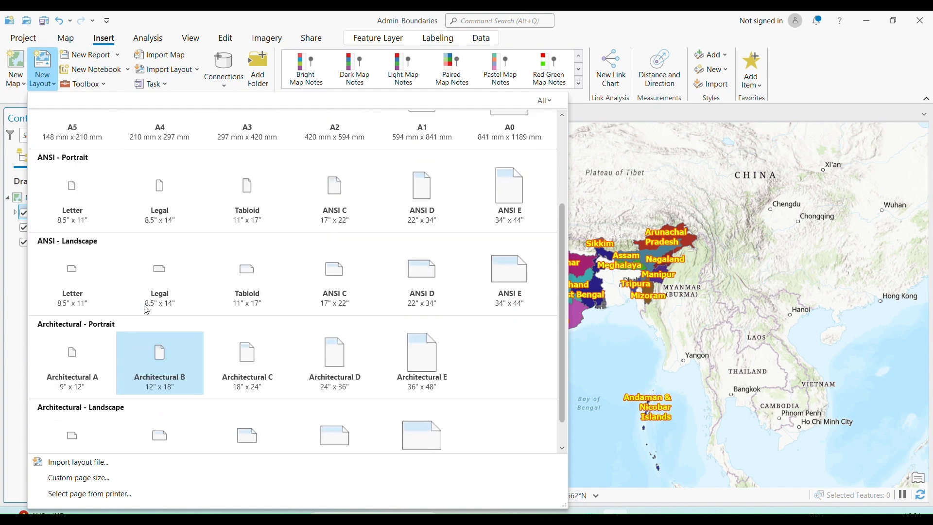
pyautogui.scroll(3, 146, 311)
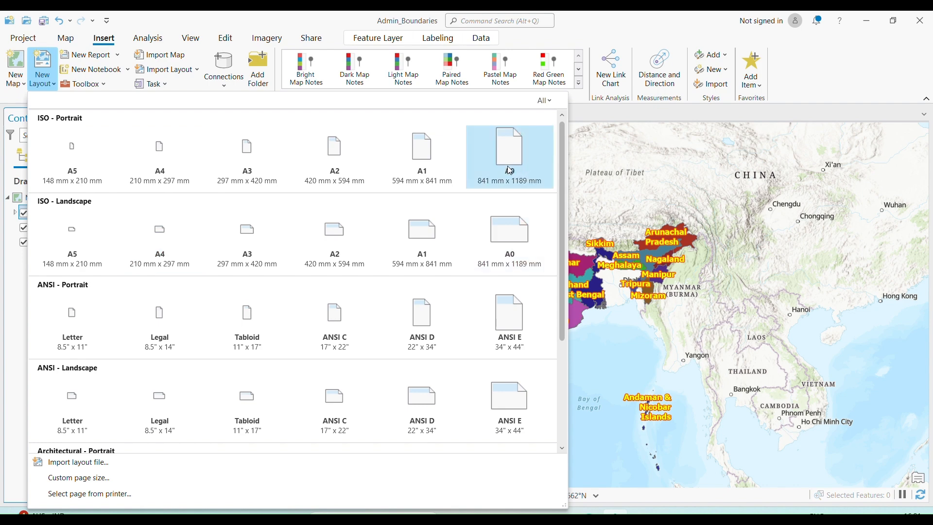
pyautogui.click(247, 165)
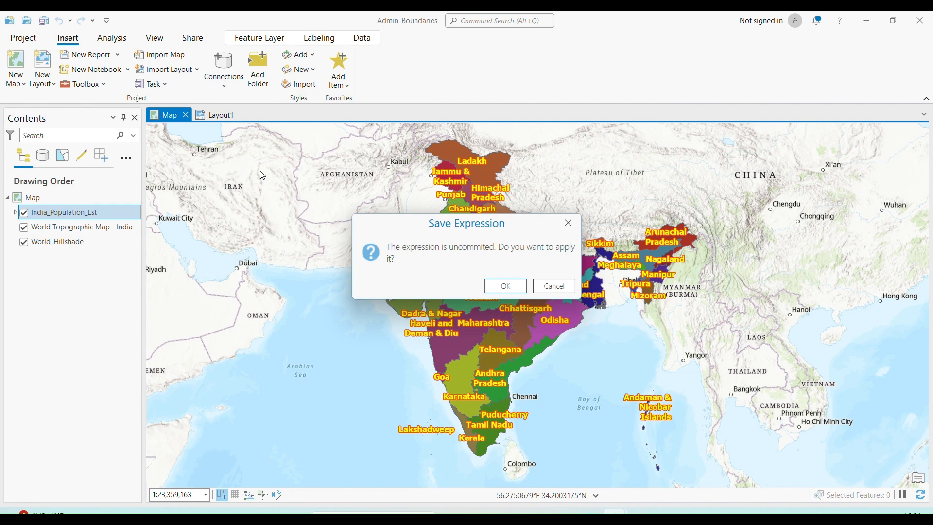
pyautogui.click(524, 290)
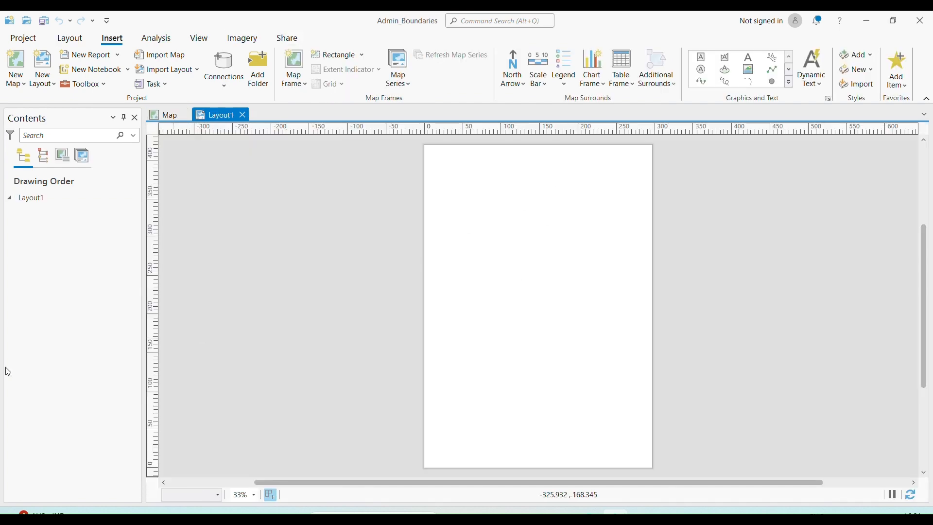
# Step: Insert a map frame using the India map view at 1:23,359,163, covering the whole layout page
pyautogui.click(167, 114)
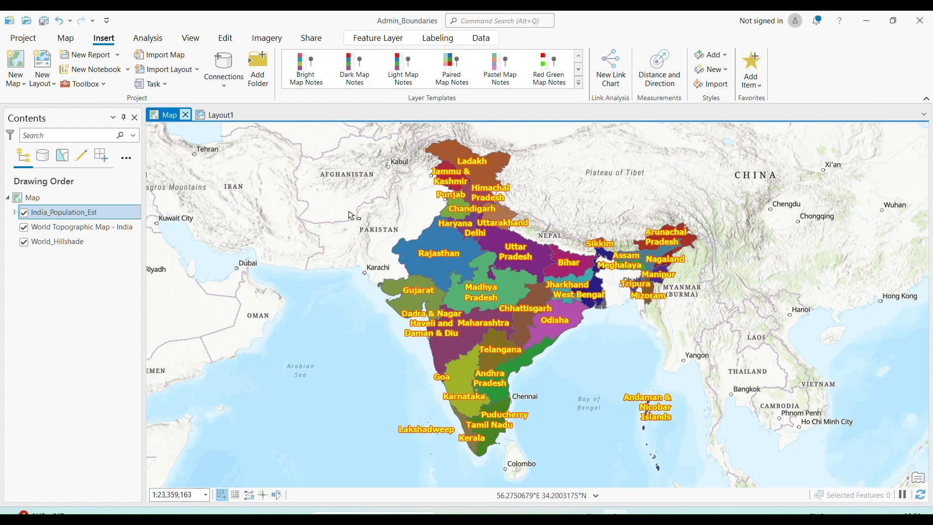
pyautogui.click(217, 115)
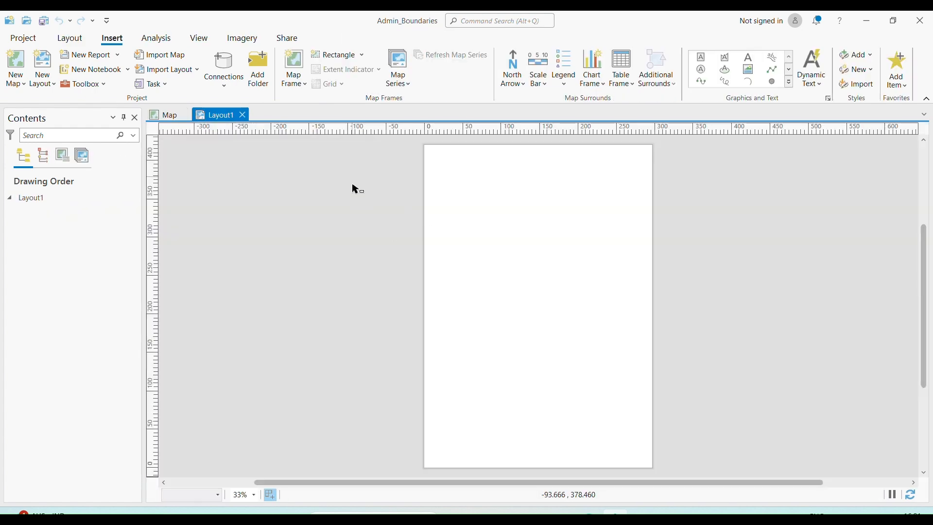
pyautogui.click(298, 79)
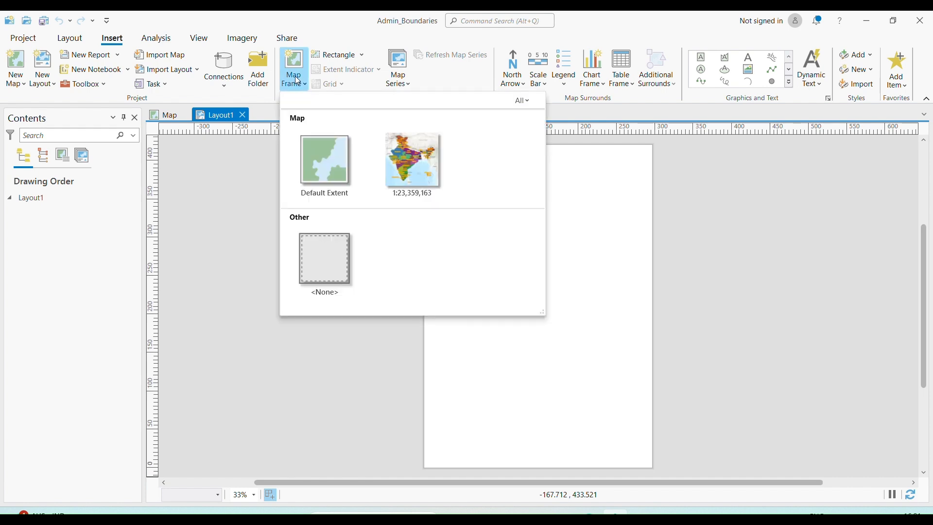
pyautogui.click(418, 165)
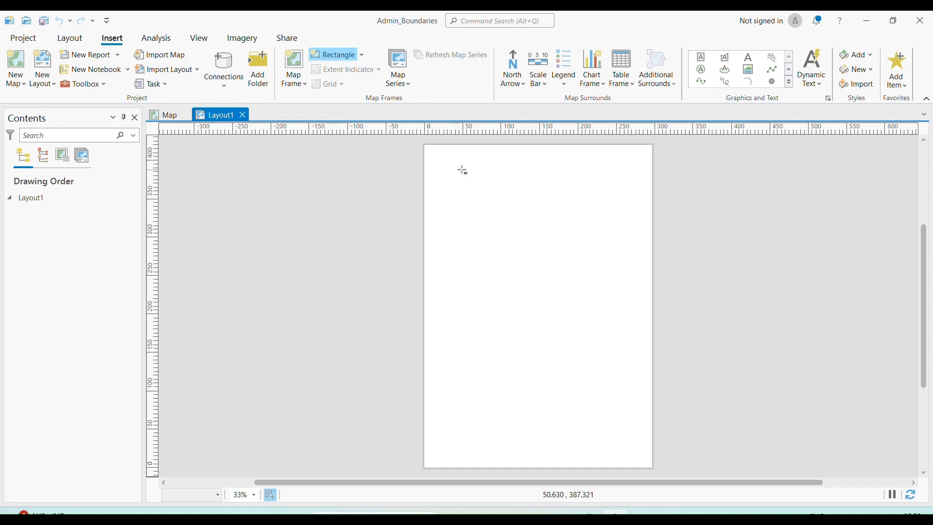
pyautogui.click(305, 92)
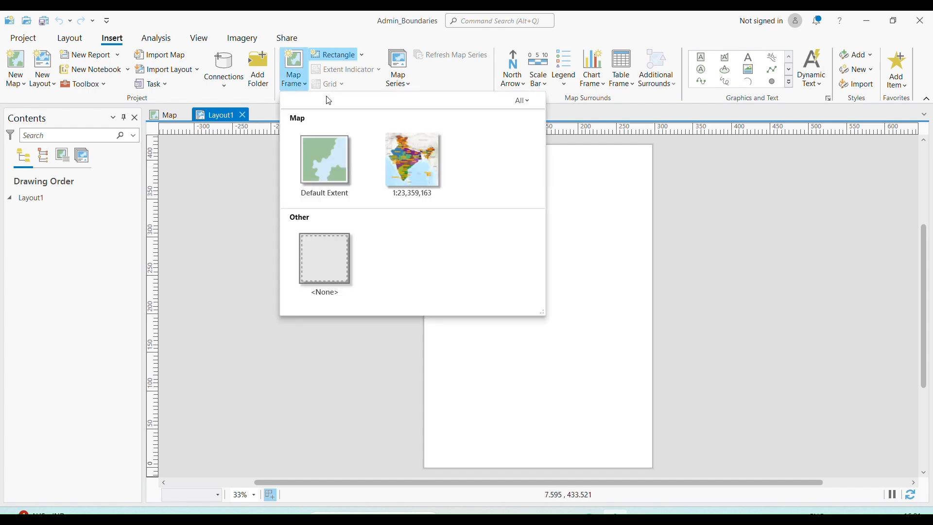
pyautogui.click(418, 160)
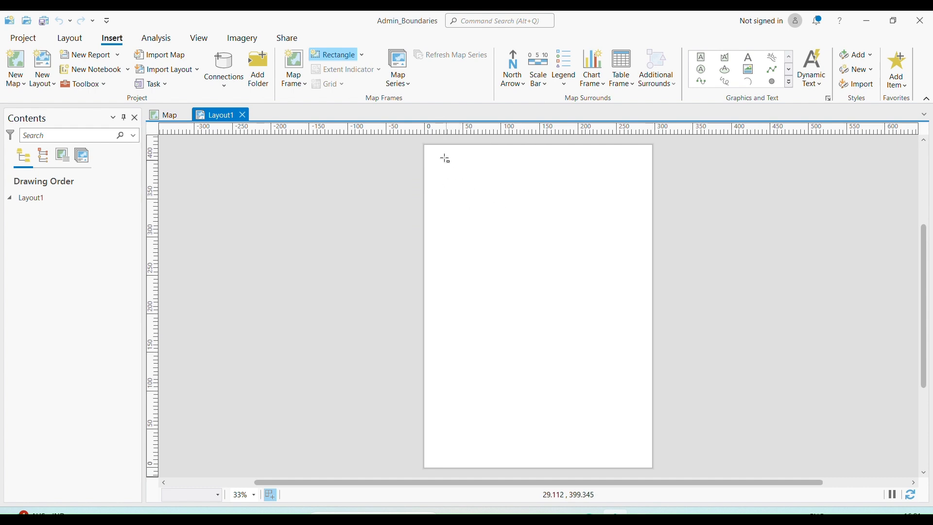
pyautogui.moveTo(426, 145); pyautogui.dragTo(653, 468)
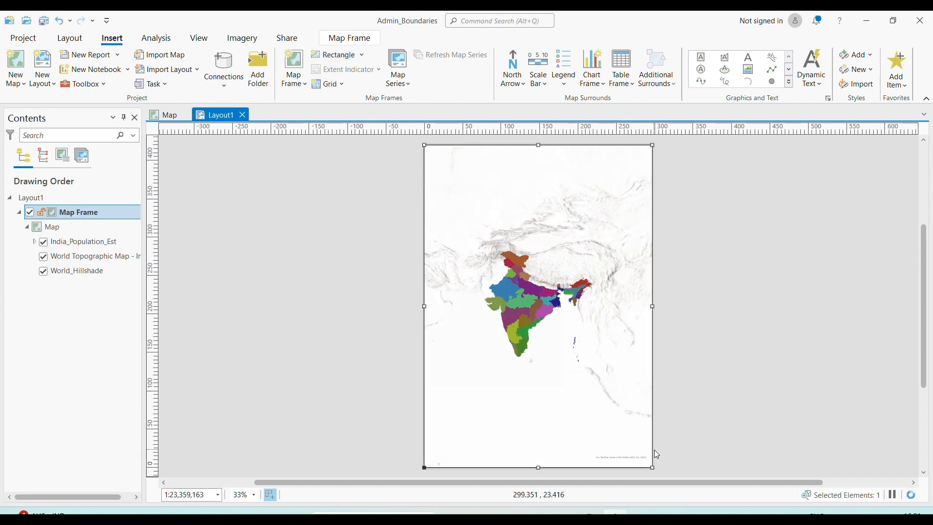
pyautogui.click(740, 285)
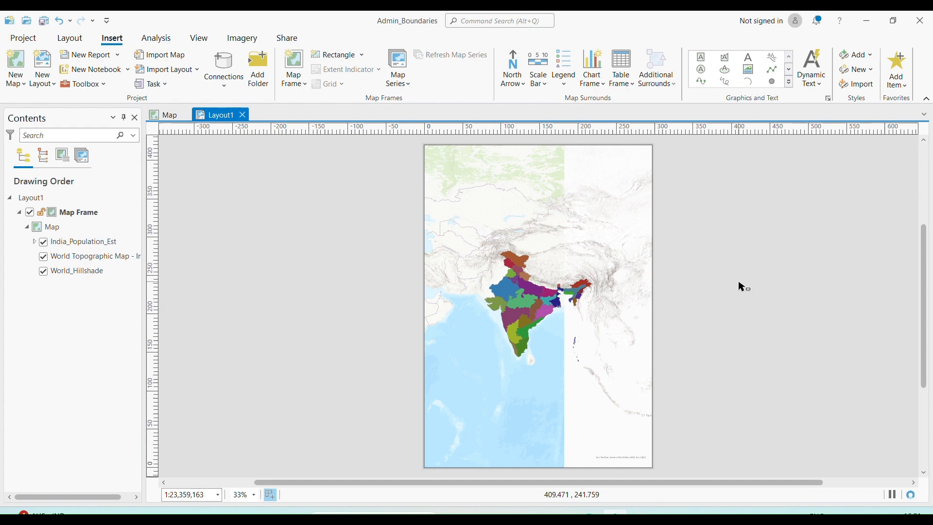
# Step: Zoom the layout's map frame to the extent of the India_Population_Est layer
pyautogui.click(181, 119)
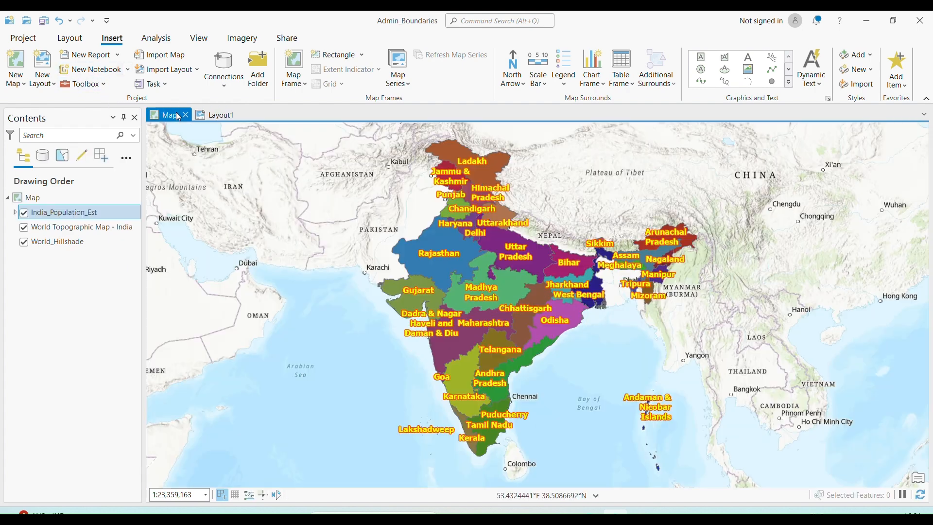
pyautogui.click(214, 114)
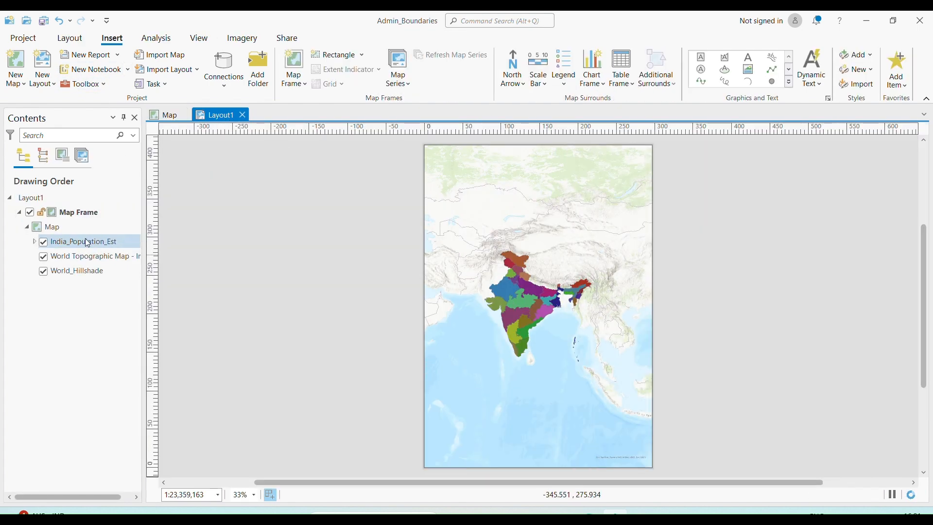
pyautogui.rightClick(101, 246)
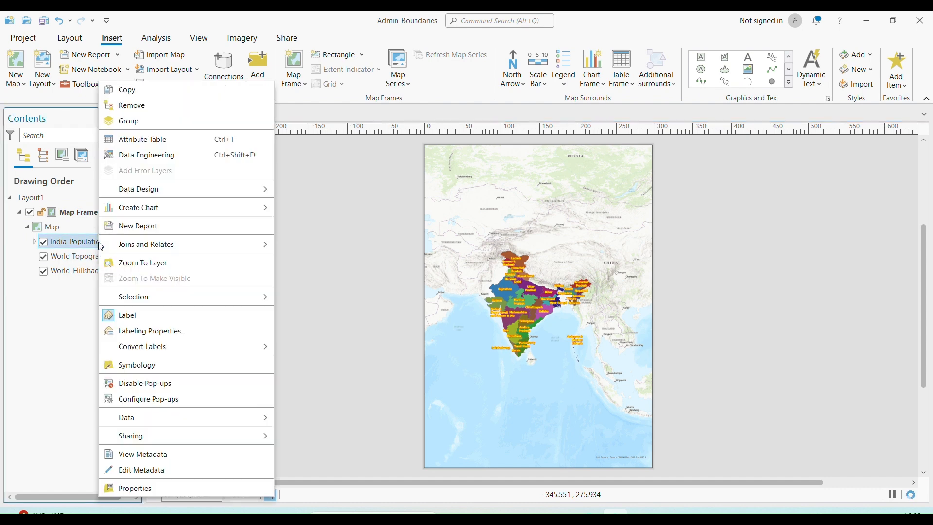
pyautogui.click(174, 262)
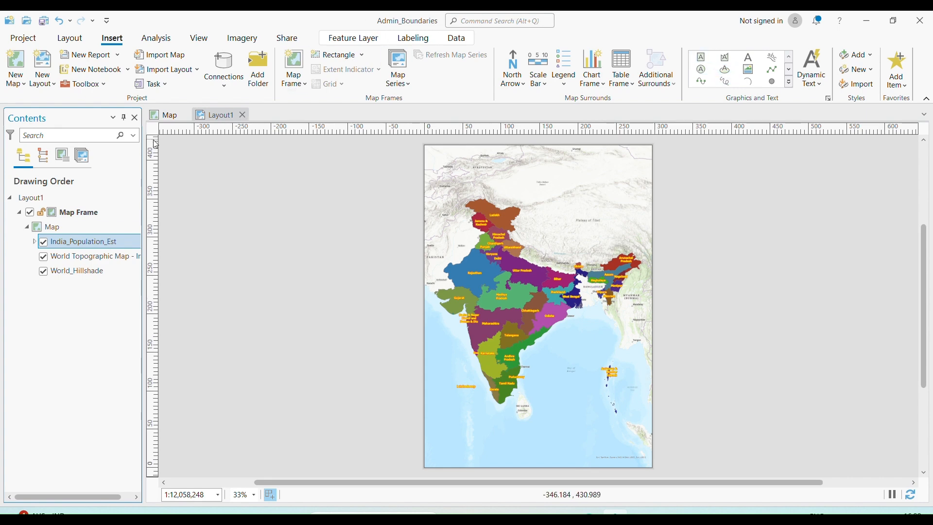
# Step: Insert the half-filled north arrow in the page's upper-right corner and shift it slightly closer to the page edge
pyautogui.click(520, 86)
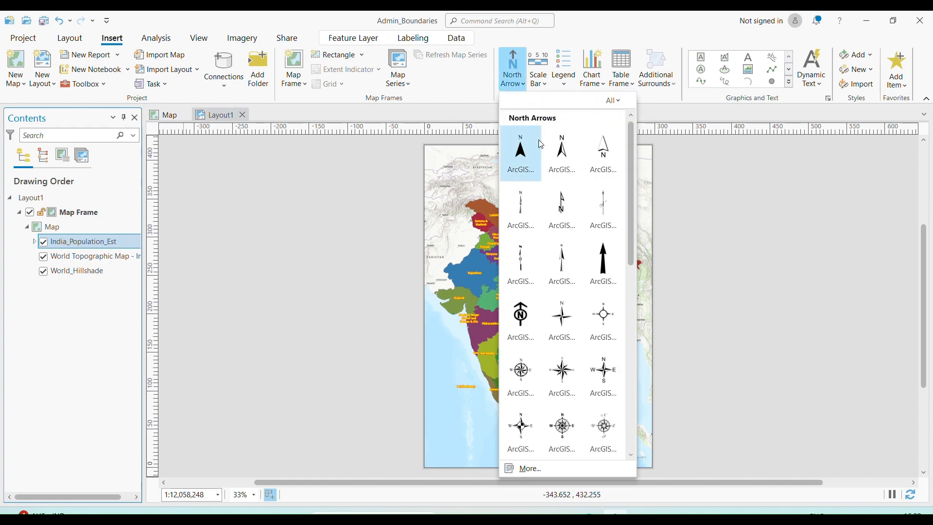
pyautogui.scroll(-1, 576, 291)
pyautogui.scroll(-6, 577, 295)
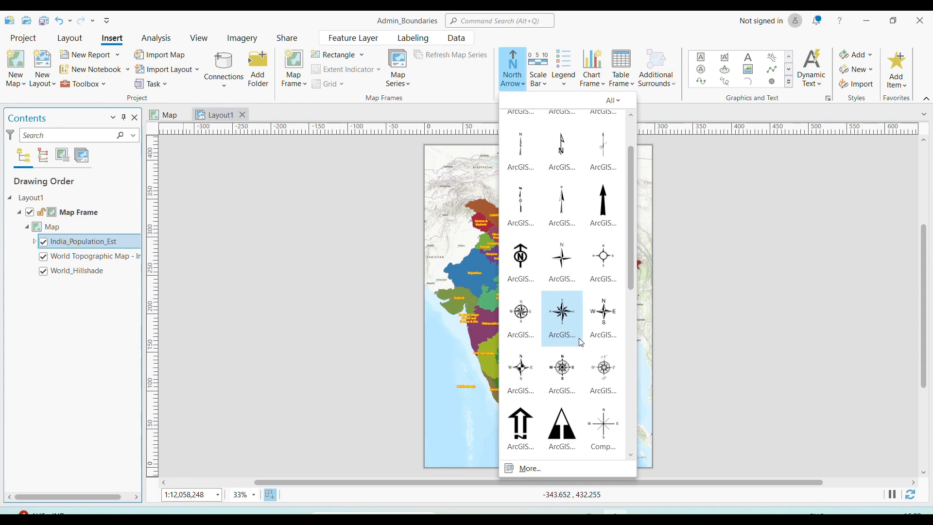
pyautogui.scroll(7, 579, 419)
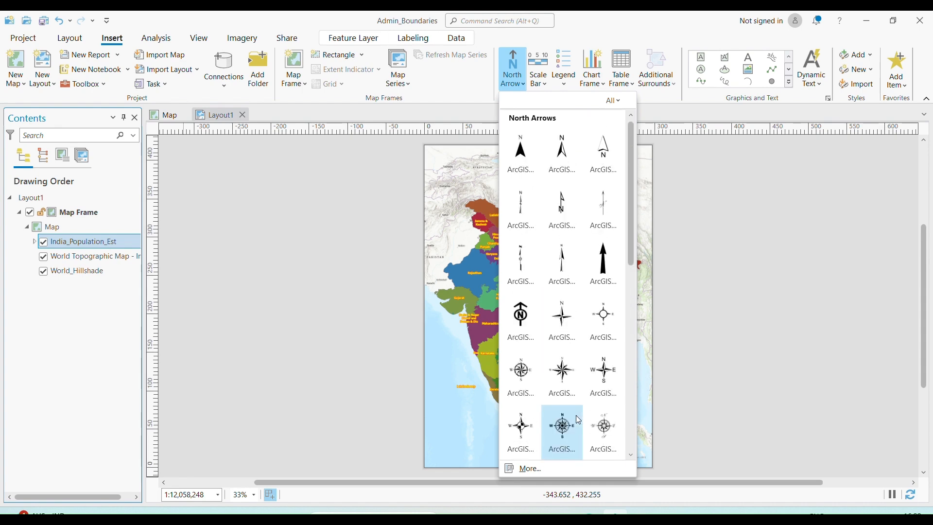
pyautogui.click(520, 158)
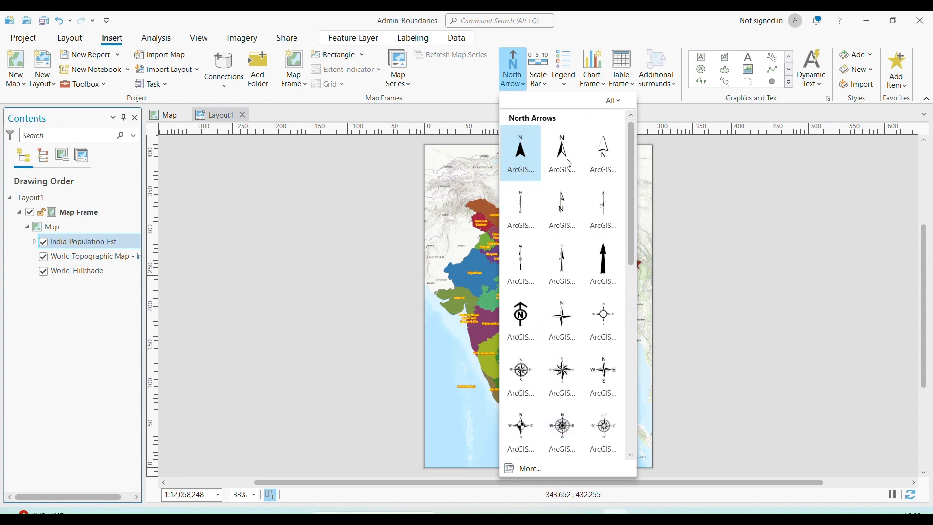
pyautogui.click(507, 92)
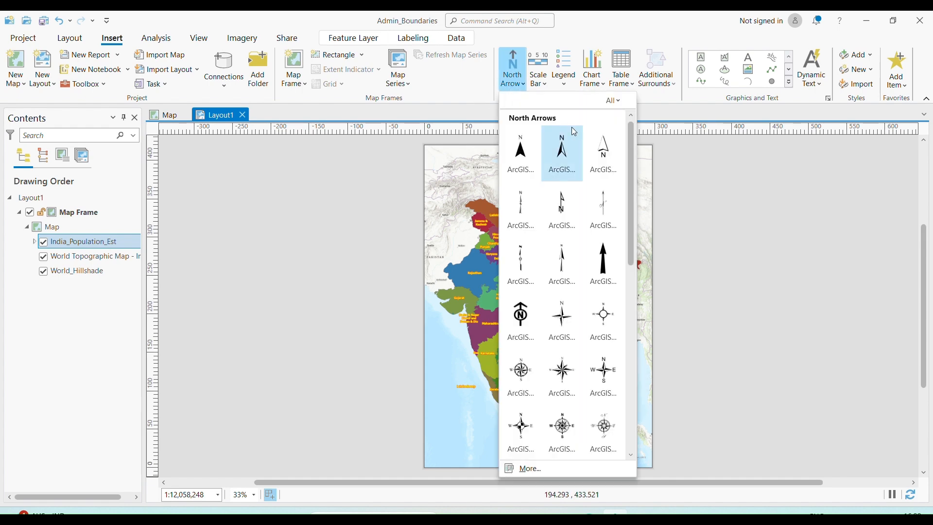
pyautogui.click(559, 152)
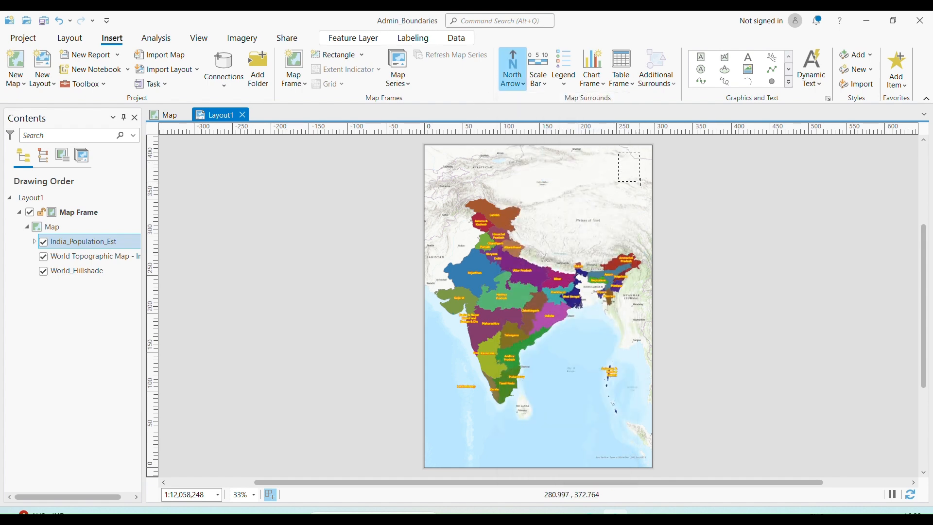
pyautogui.click(622, 155)
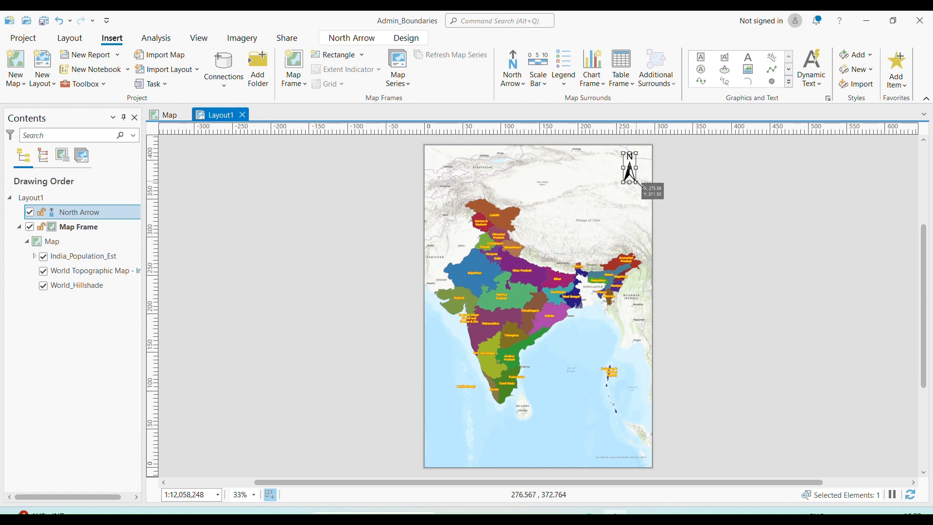
pyautogui.moveTo(637, 167); pyautogui.dragTo(641, 168)
pyautogui.click(739, 171)
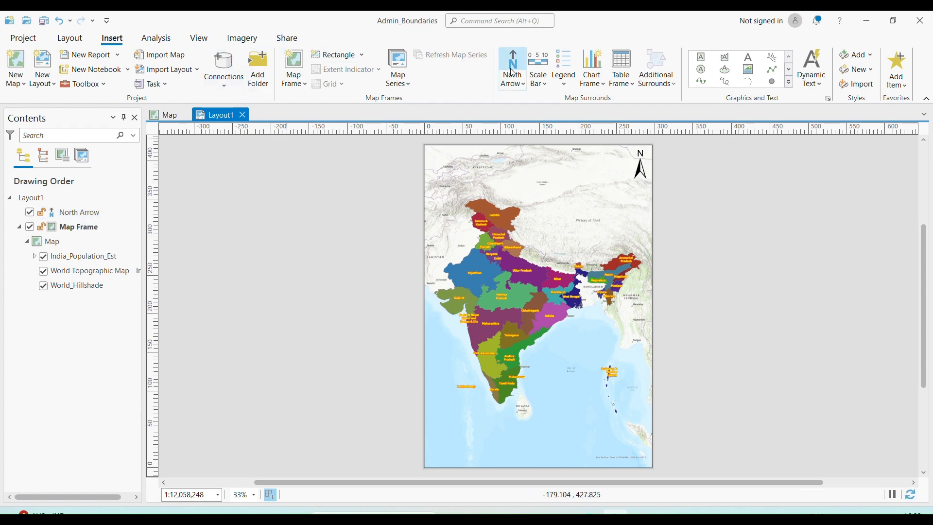
pyautogui.click(515, 83)
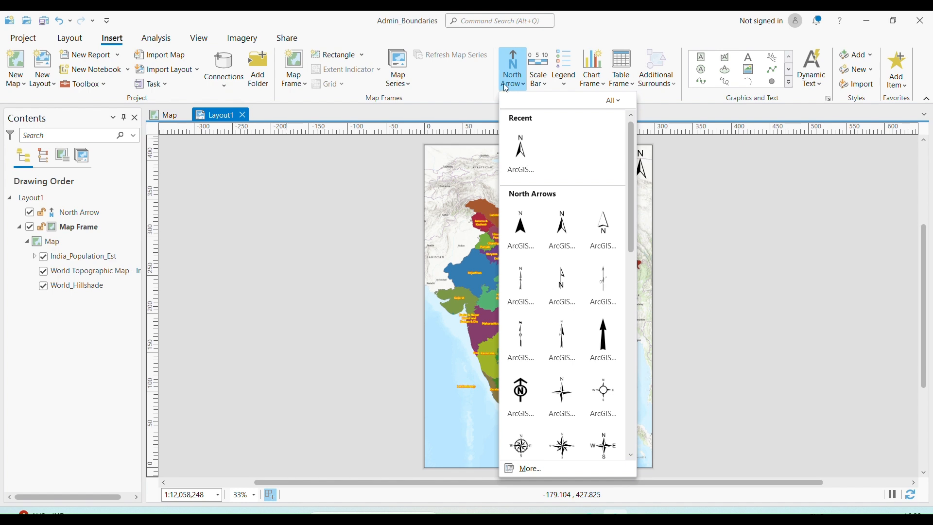
pyautogui.click(474, 119)
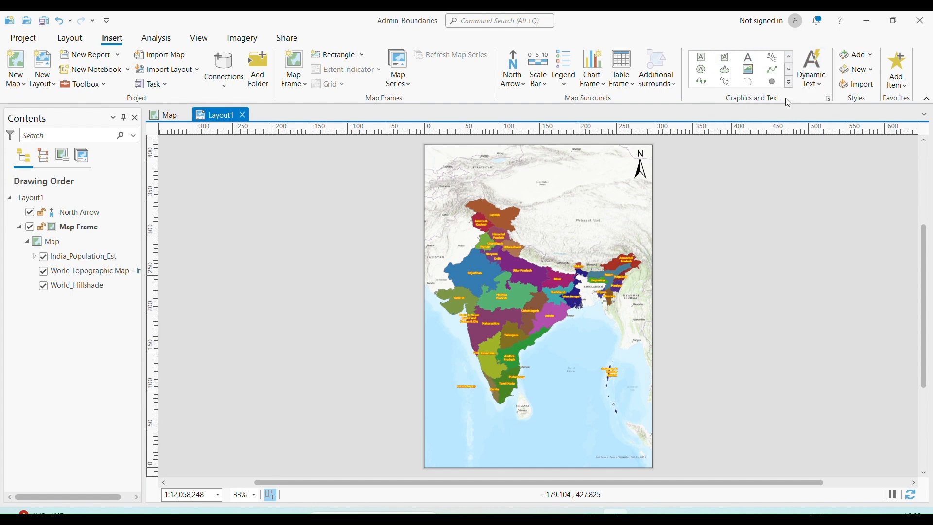
# Step: Add the title text "Estimated Population - 2025" at the upper edge of the layout page
pyautogui.click(749, 57)
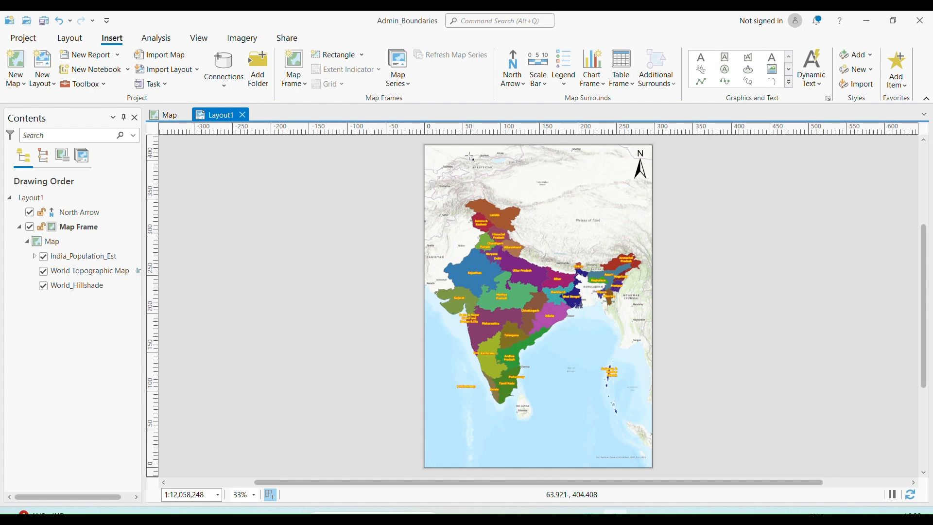
pyautogui.moveTo(469, 156); pyautogui.dragTo(603, 174)
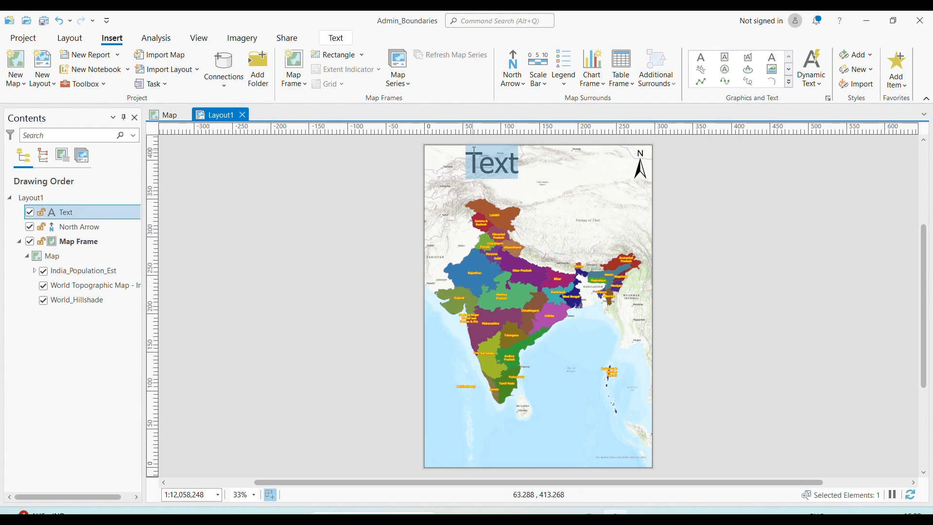
pyautogui.write('Est')
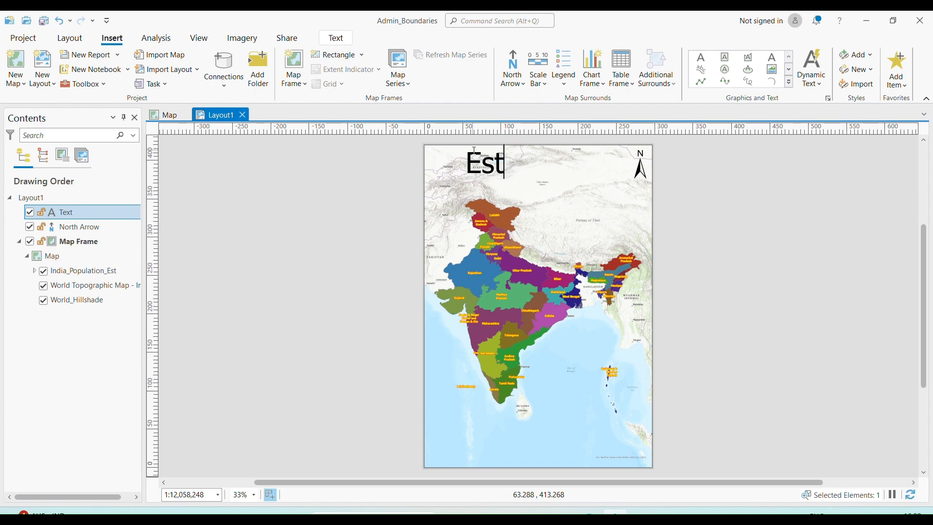
pyautogui.write('imated')
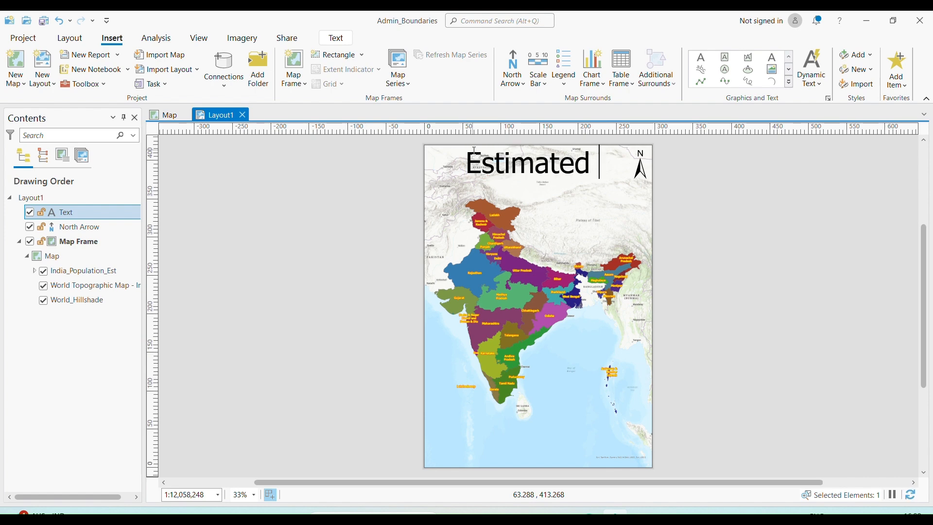
pyautogui.write(' Pou')
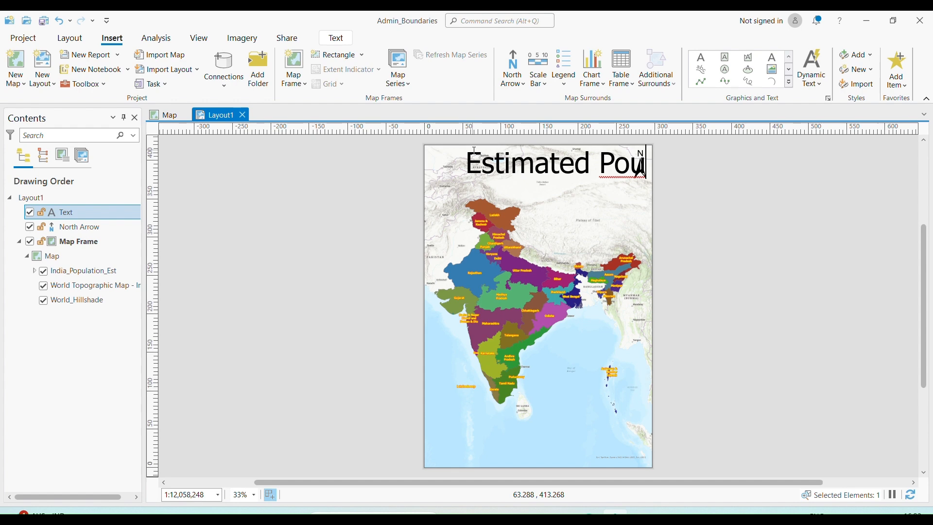
pyautogui.press('BackSpace')
pyautogui.write('pulat')
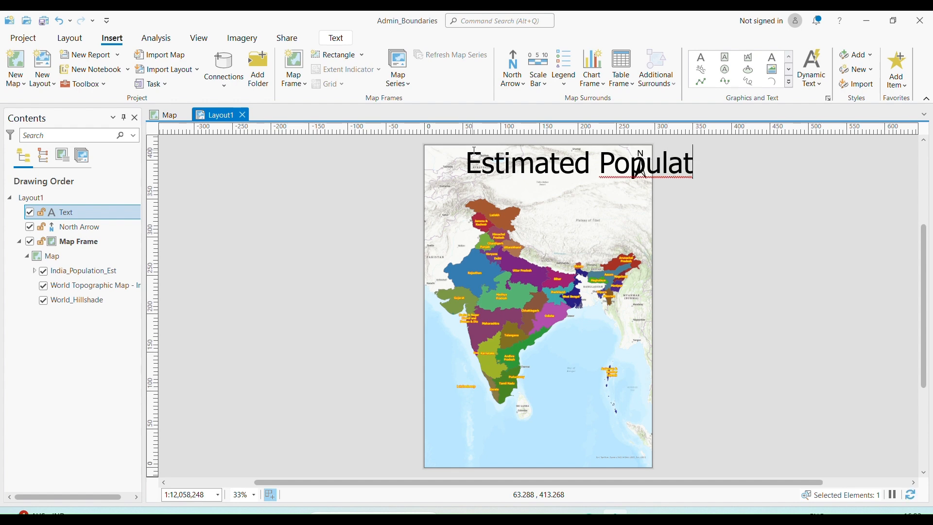
pyautogui.write('ion')
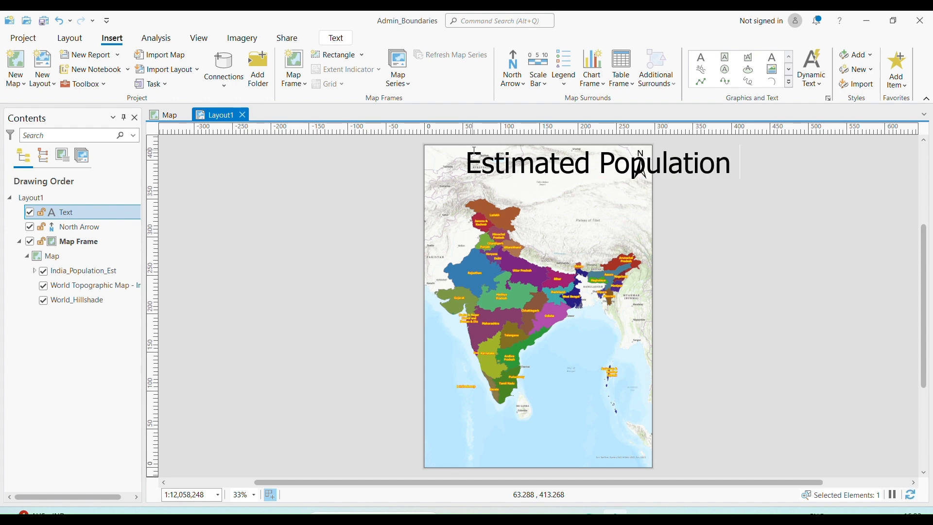
pyautogui.write(' - 205')
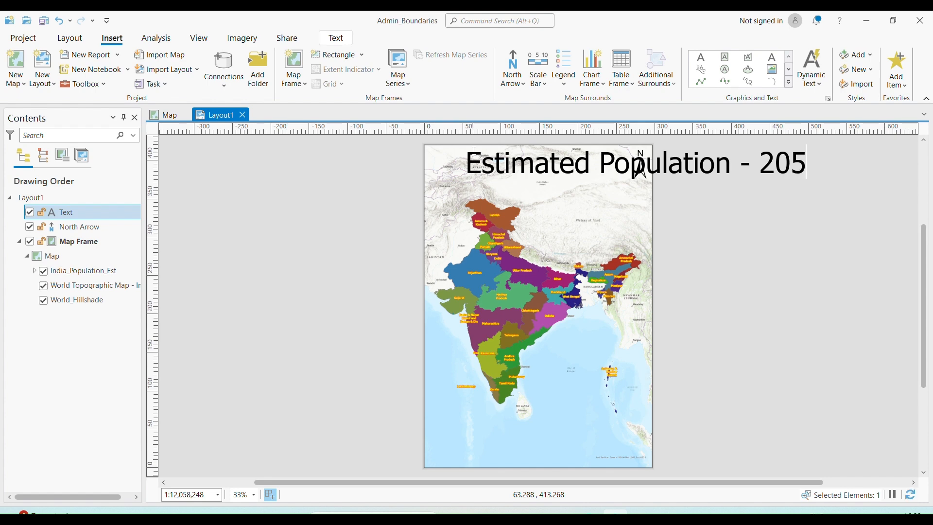
pyautogui.press('BackSpace')
pyautogui.write('25')
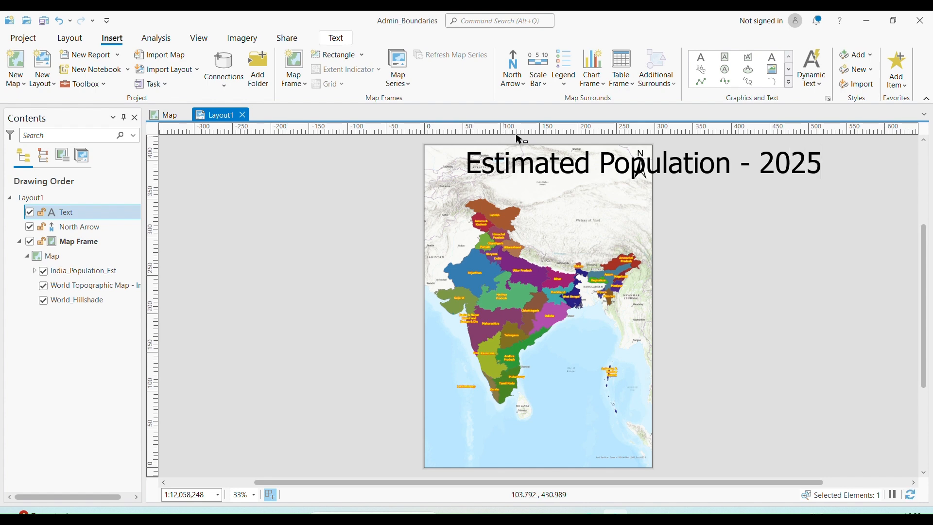
pyautogui.press('Escape')
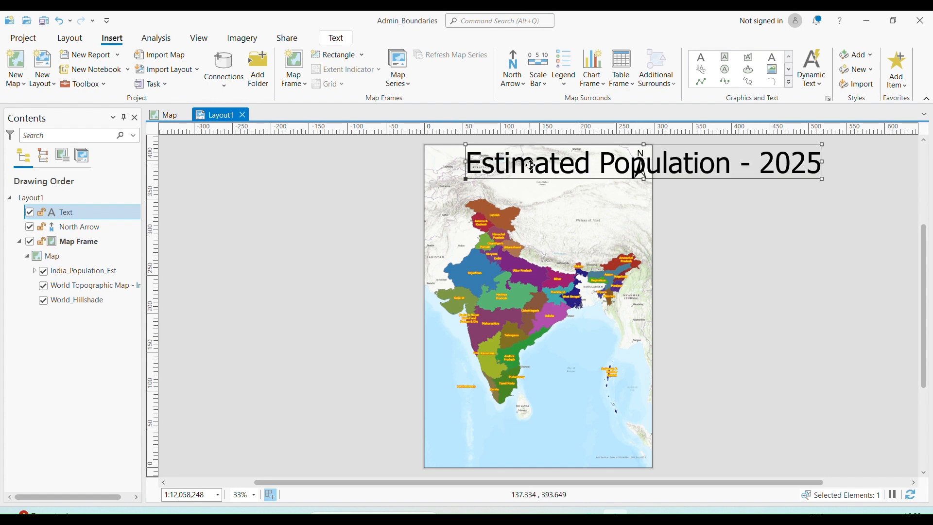
# Step: Shrink the title to fit within the page width and shift it slightly down and toward the page centre, leaving the map frame in place
pyautogui.moveTo(829, 173); pyautogui.dragTo(596, 153)
pyautogui.click(727, 166)
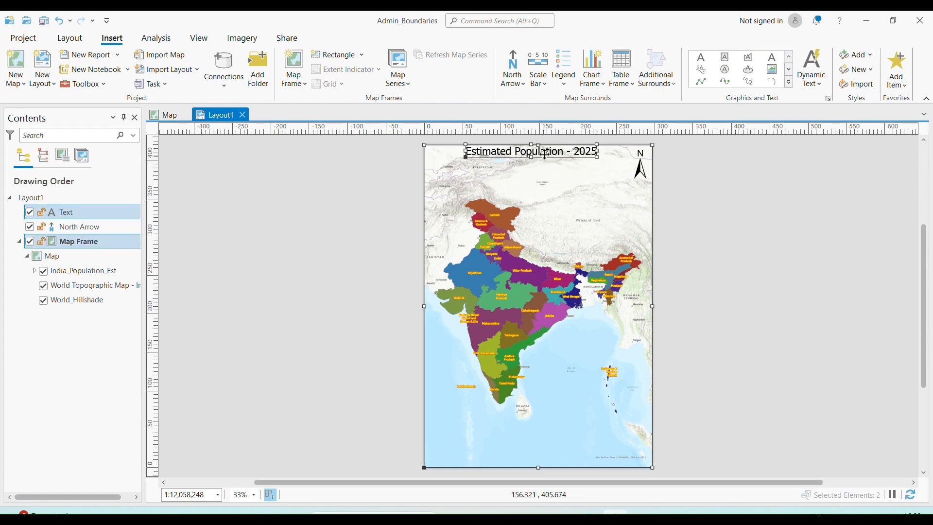
pyautogui.moveTo(550, 170); pyautogui.dragTo(547, 154)
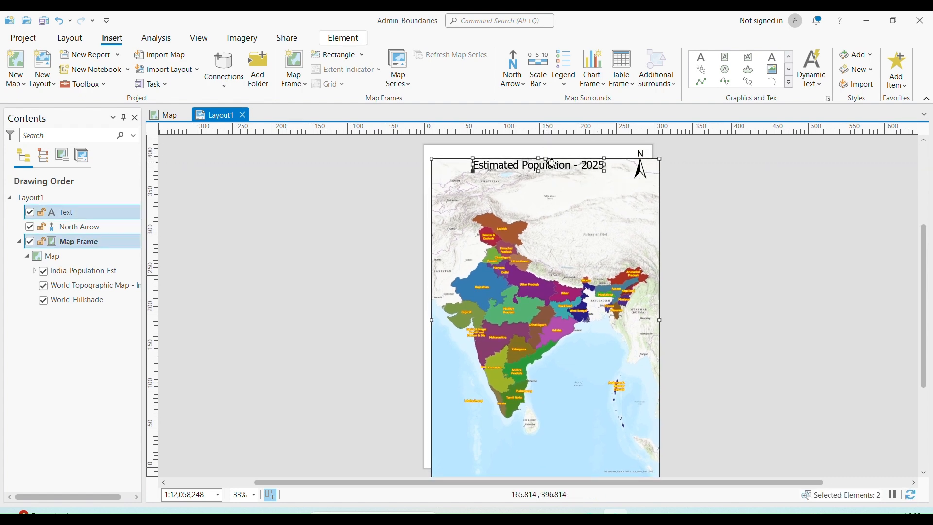
pyautogui.click(712, 196)
pyautogui.click(554, 152)
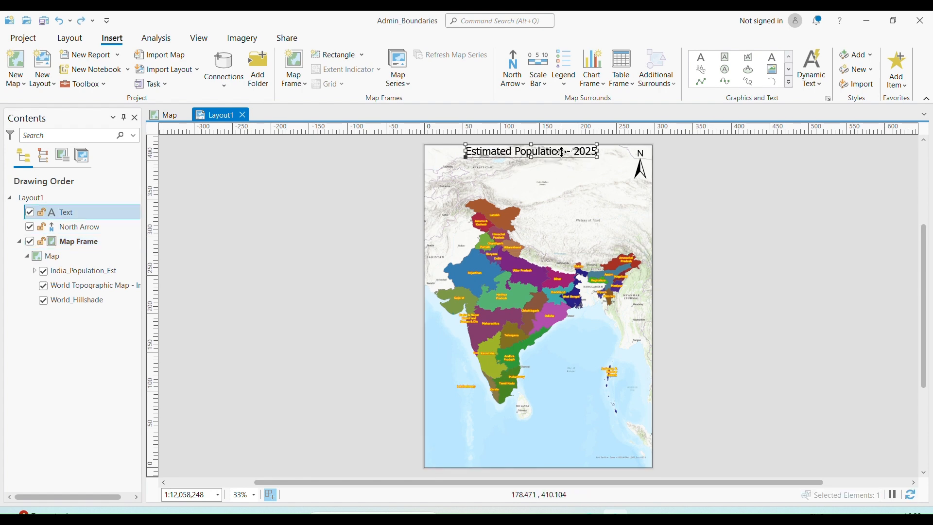
pyautogui.moveTo(560, 152); pyautogui.dragTo(570, 160)
pyautogui.click(706, 167)
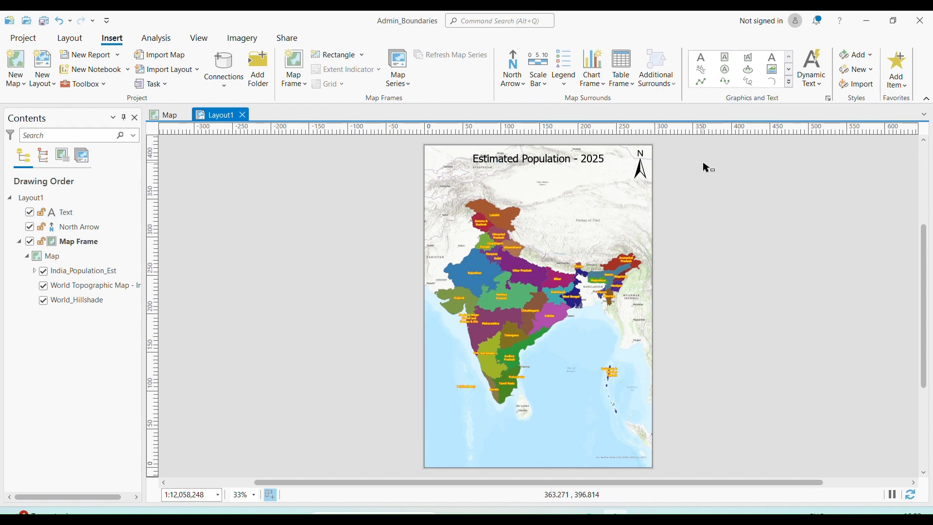
pyautogui.click(537, 167)
pyautogui.click(699, 191)
# Step: Insert a Legend 1 style legend in the lower-left corner of the layout page
pyautogui.click(565, 86)
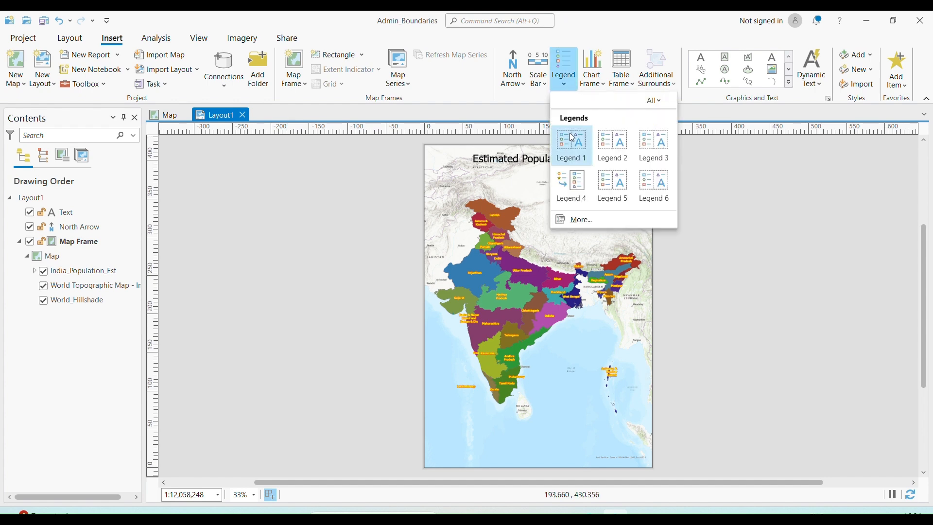
pyautogui.click(561, 84)
pyautogui.click(561, 84)
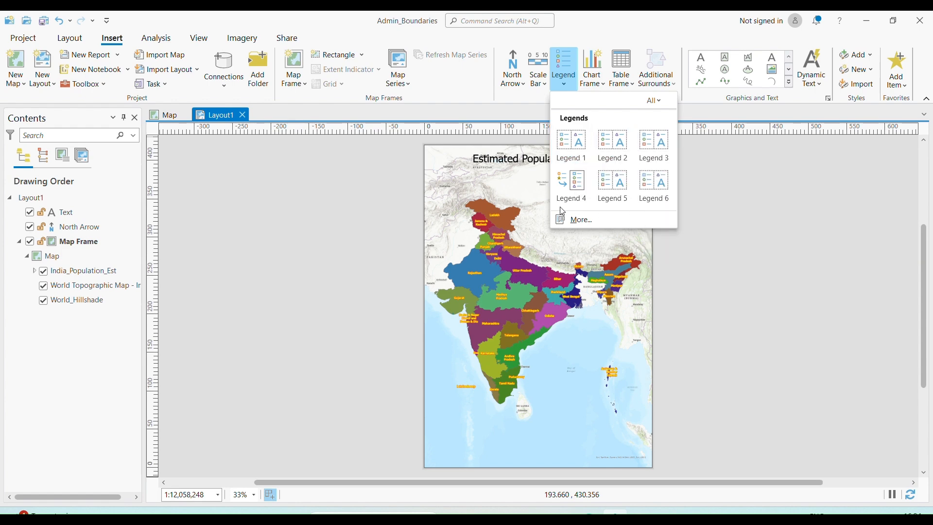
pyautogui.click(575, 144)
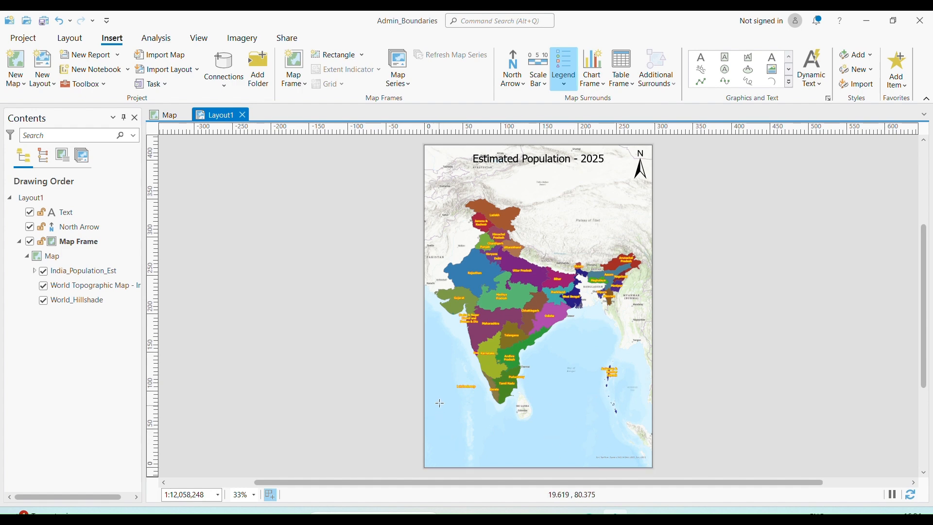
pyautogui.moveTo(435, 398); pyautogui.dragTo(493, 455)
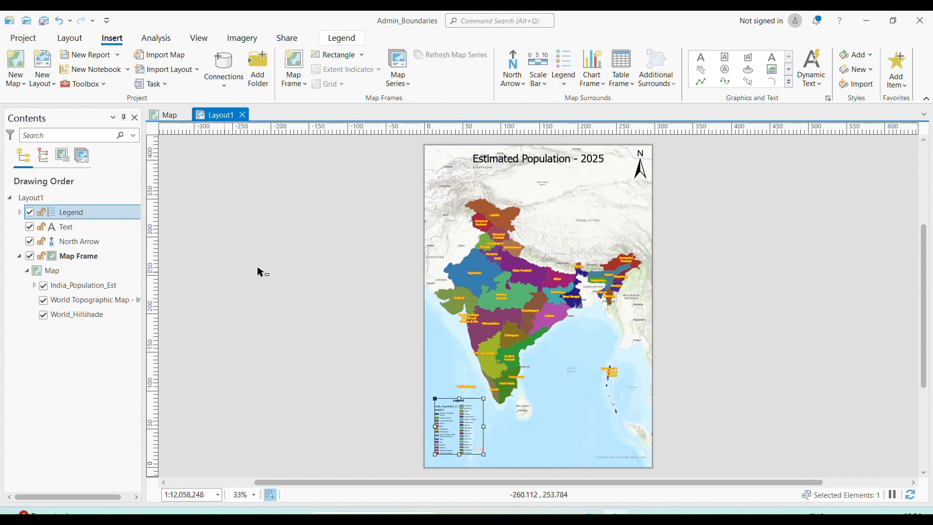
# Step: Widen the legend frame slightly toward the page's right side
pyautogui.click(72, 38)
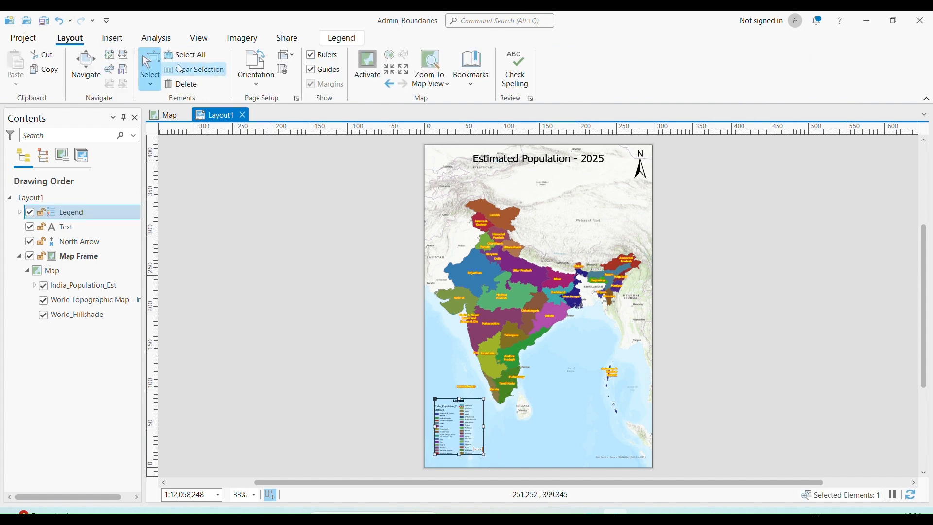
pyautogui.click(113, 72)
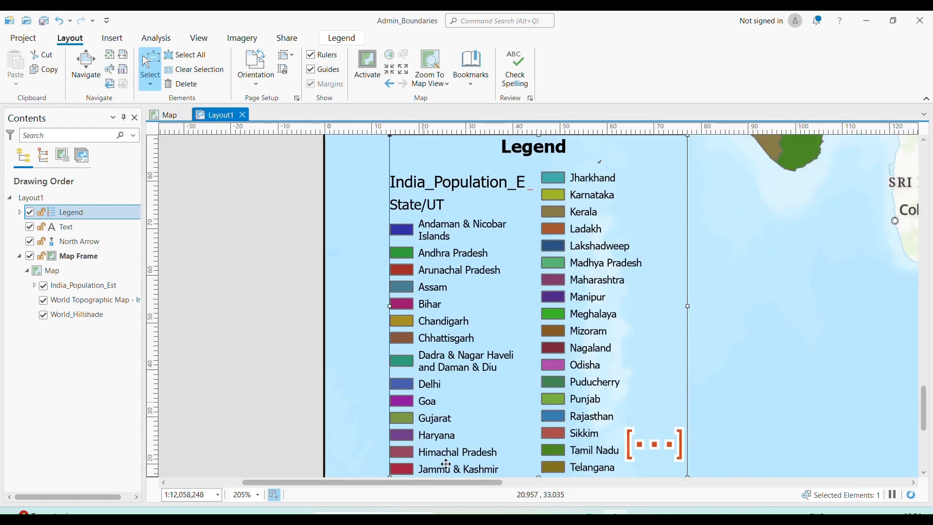
pyautogui.scroll(-3, 669, 288)
pyautogui.scroll(2, 669, 287)
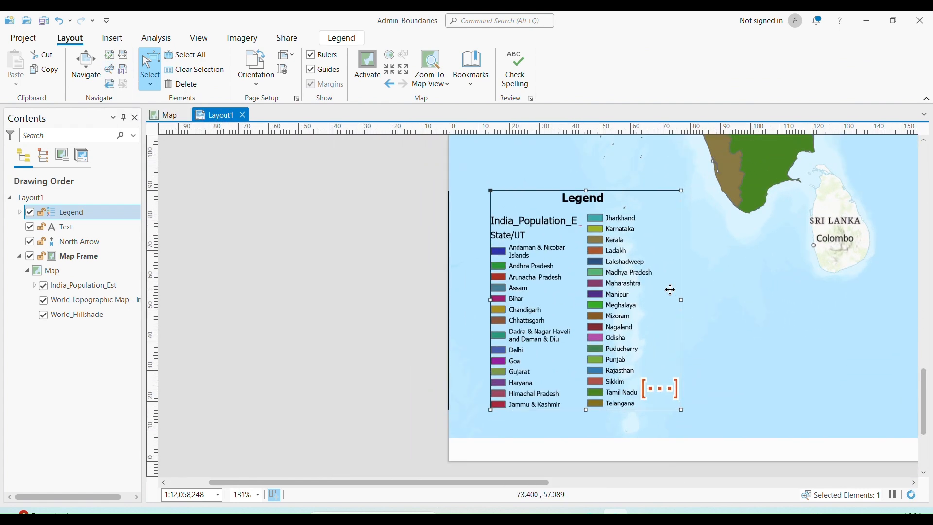
pyautogui.moveTo(668, 287)
pyautogui.mouseDown()
pyautogui.moveTo(654, 308)
pyautogui.moveTo(553, 326)
pyautogui.mouseUp()
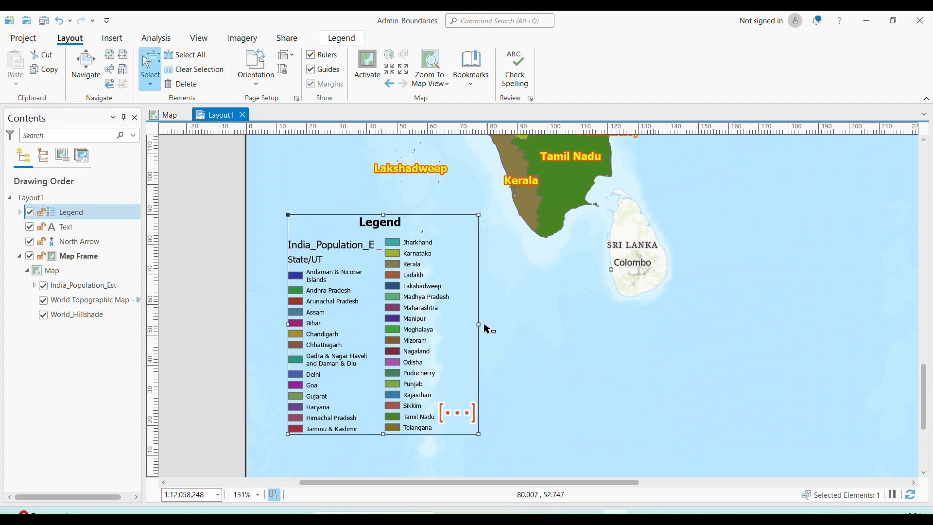
pyautogui.moveTo(479, 325); pyautogui.dragTo(514, 325)
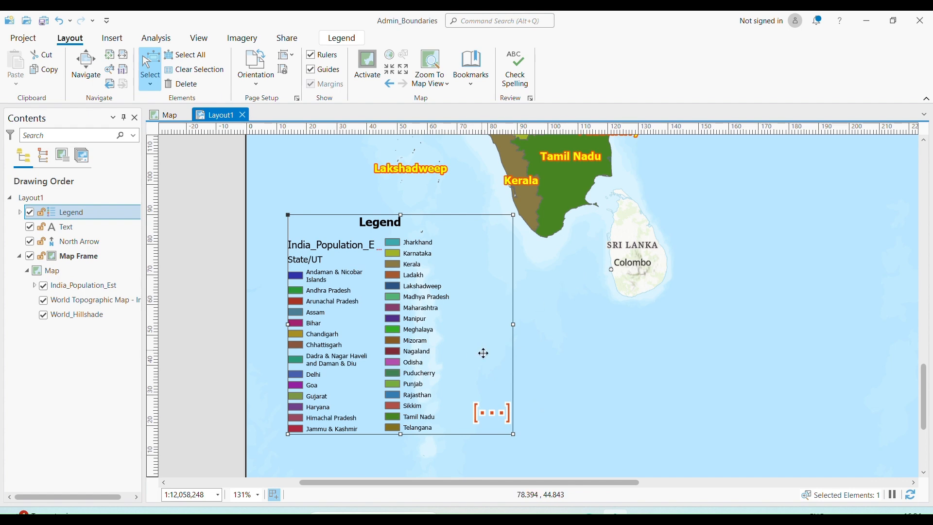
# Step: Open the legend's element properties
pyautogui.rightClick(469, 345)
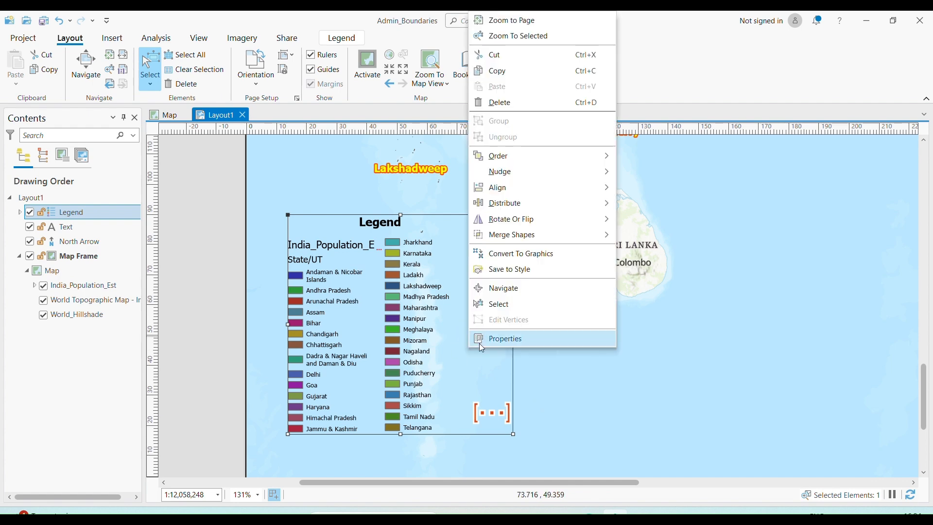
pyautogui.click(500, 344)
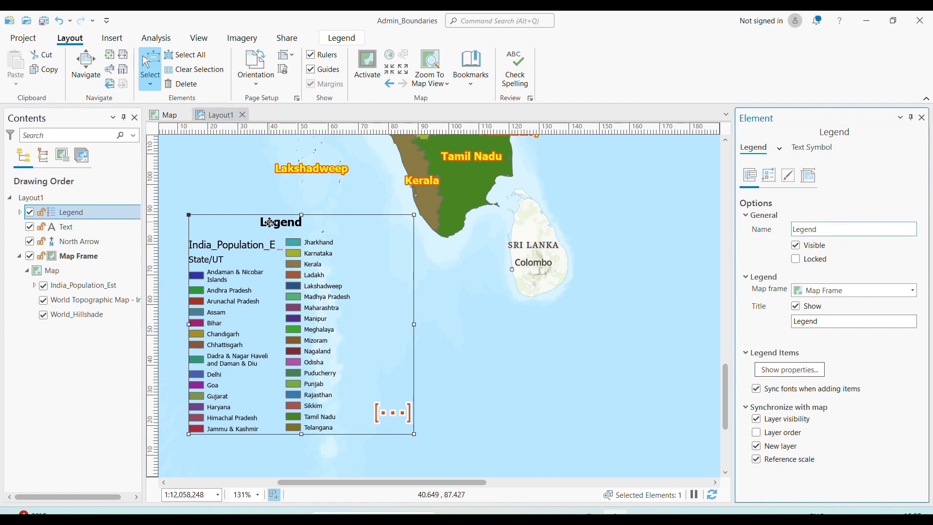
pyautogui.doubleClick(850, 228)
pyautogui.write('Legend 1')
pyautogui.press('BackSpace')
pyautogui.press('BackSpace')
pyautogui.press('BackSpace')
pyautogui.press('BackSpace')
pyautogui.press('BackSpace')
pyautogui.press('BackSpace')
pyautogui.press('BackSpace')
pyautogui.press('BackSpace')
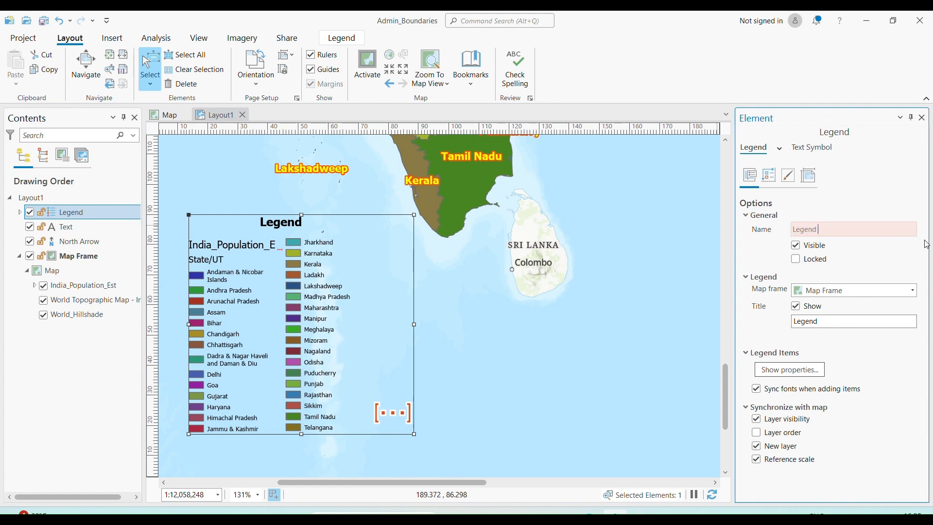
pyautogui.write('Legend')
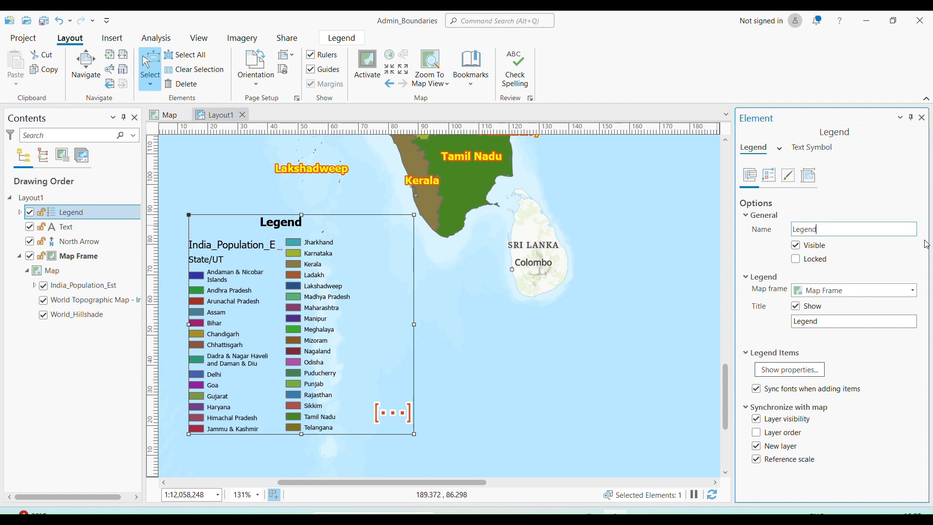
# Step: Try keeping the India_Population_Est legend item in a single column
pyautogui.click(798, 369)
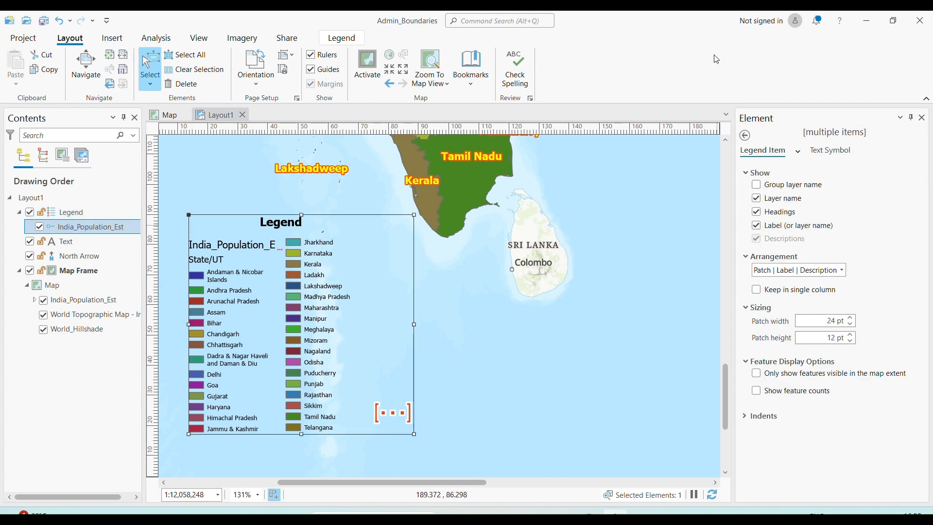
pyautogui.click(802, 292)
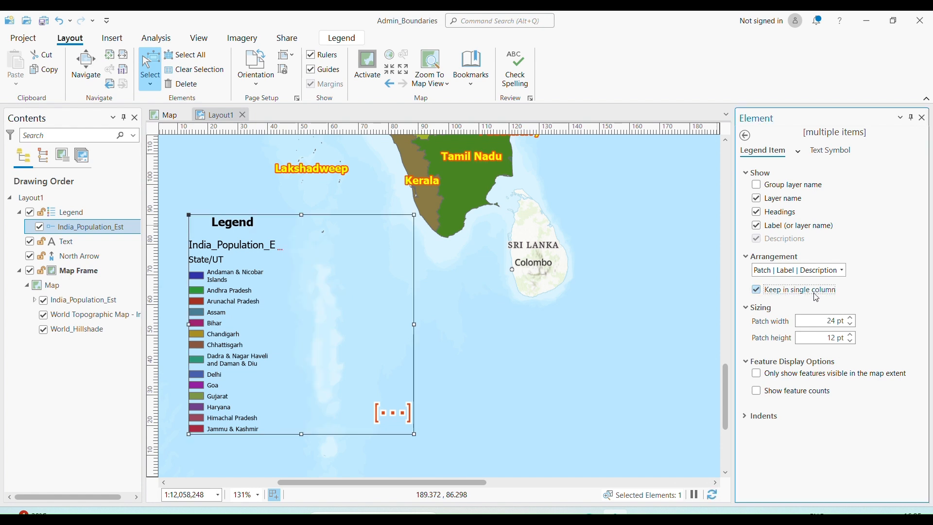
pyautogui.click(816, 295)
pyautogui.click(816, 295)
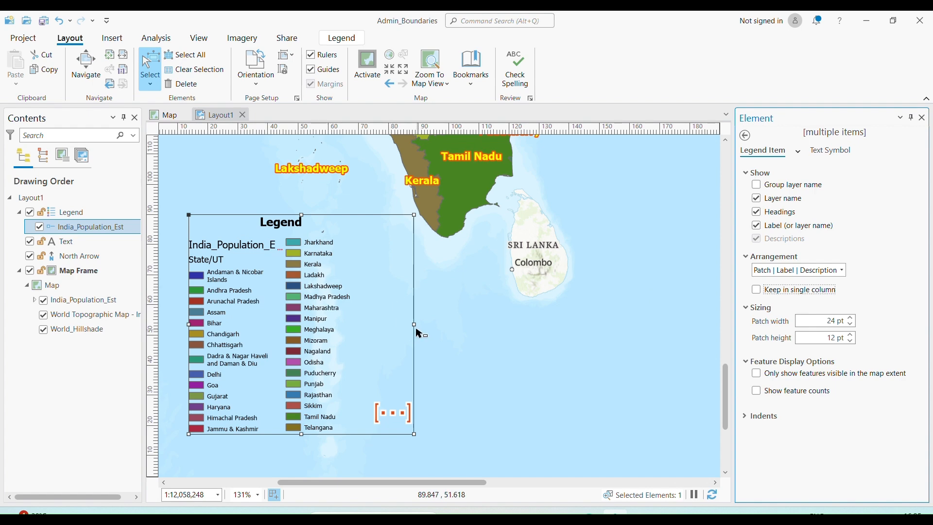
# Step: Widen the legend so its entries spread over three columns and move it closer to the page's lower-left corner
pyautogui.moveTo(415, 324); pyautogui.dragTo(561, 324)
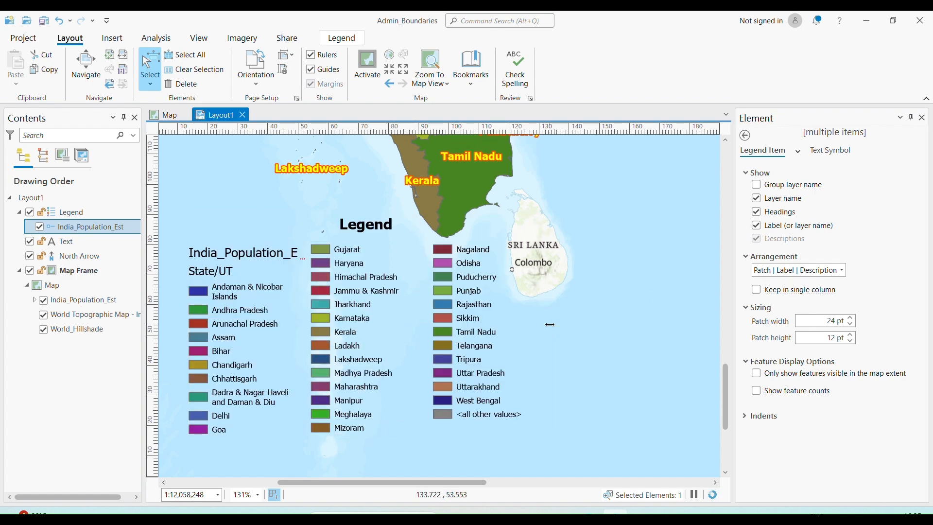
pyautogui.scroll(-3, 625, 326)
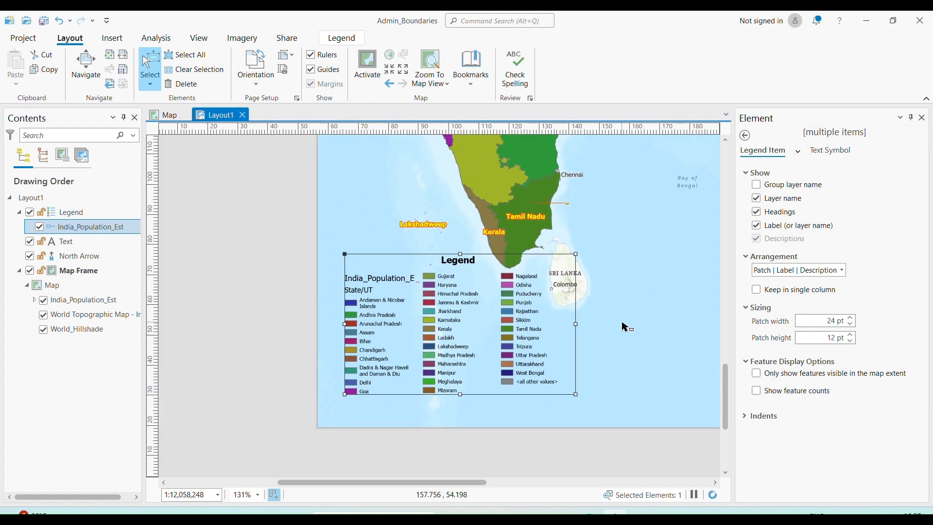
pyautogui.scroll(3, 599, 319)
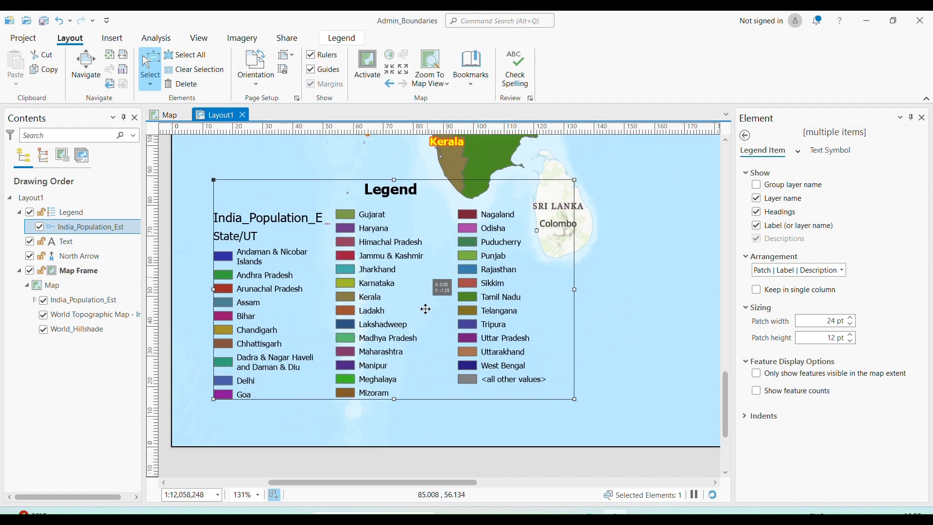
pyautogui.moveTo(427, 309); pyautogui.dragTo(399, 314)
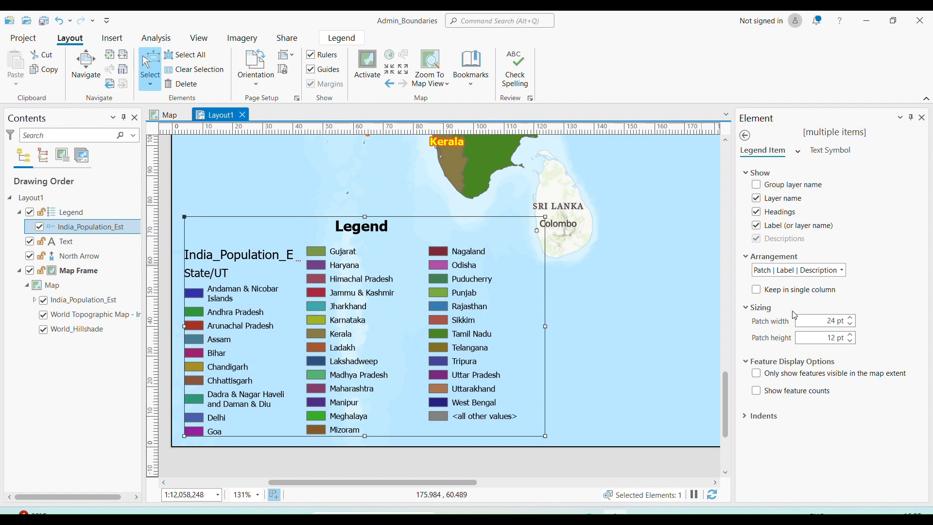
pyautogui.click(749, 139)
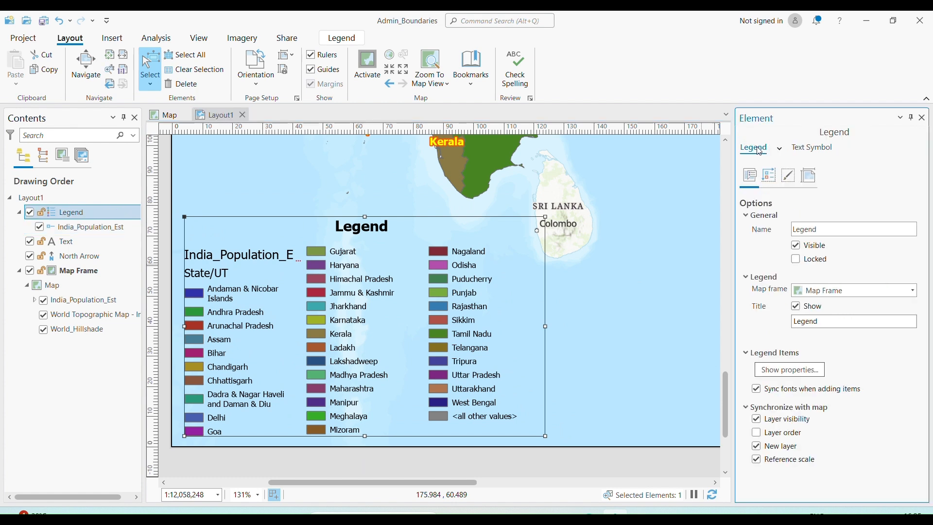
pyautogui.click(771, 176)
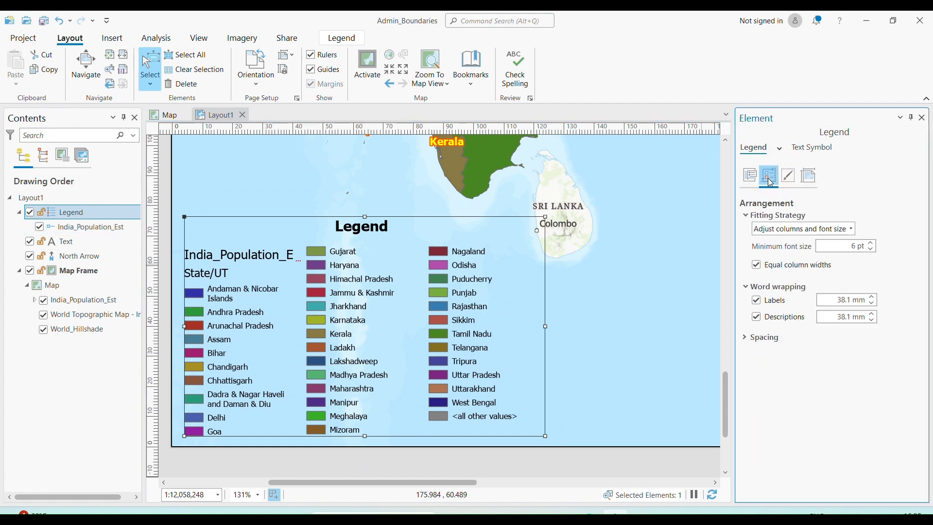
pyautogui.click(790, 177)
pyautogui.click(808, 178)
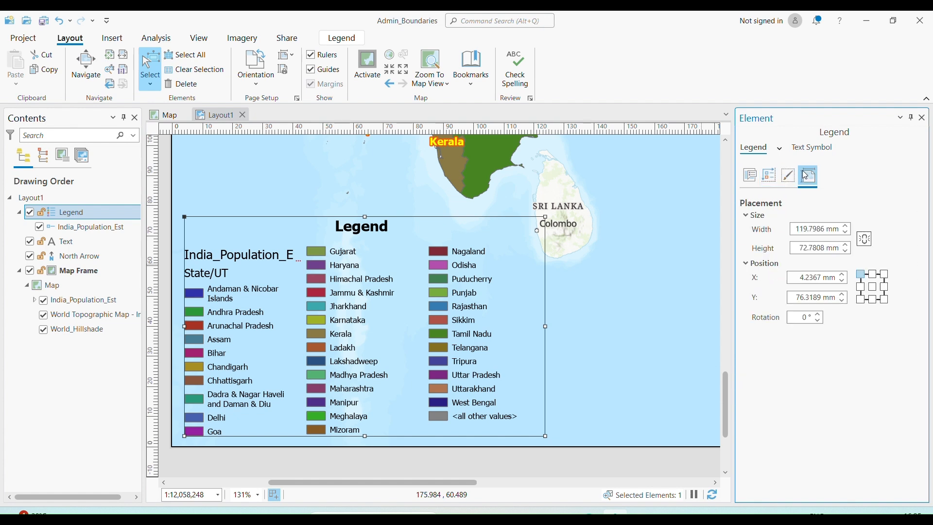
pyautogui.click(757, 176)
pyautogui.click(779, 149)
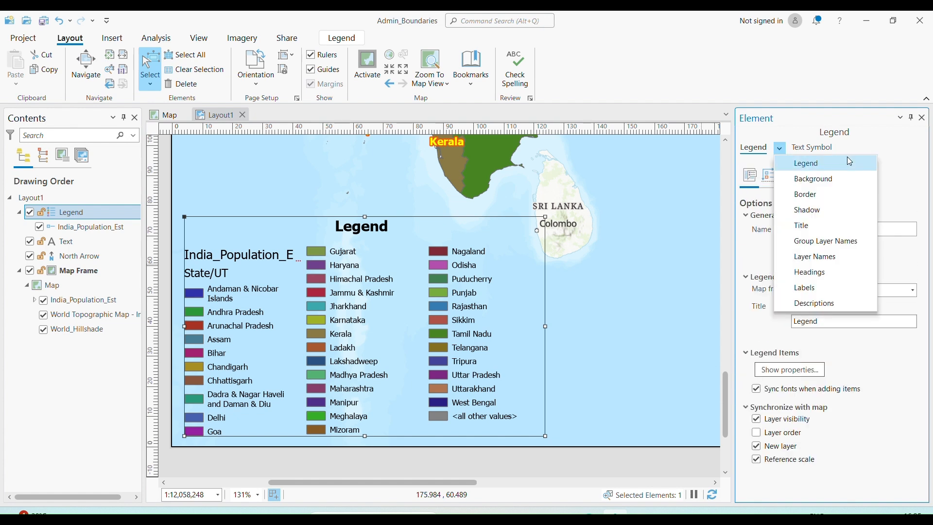
pyautogui.click(841, 225)
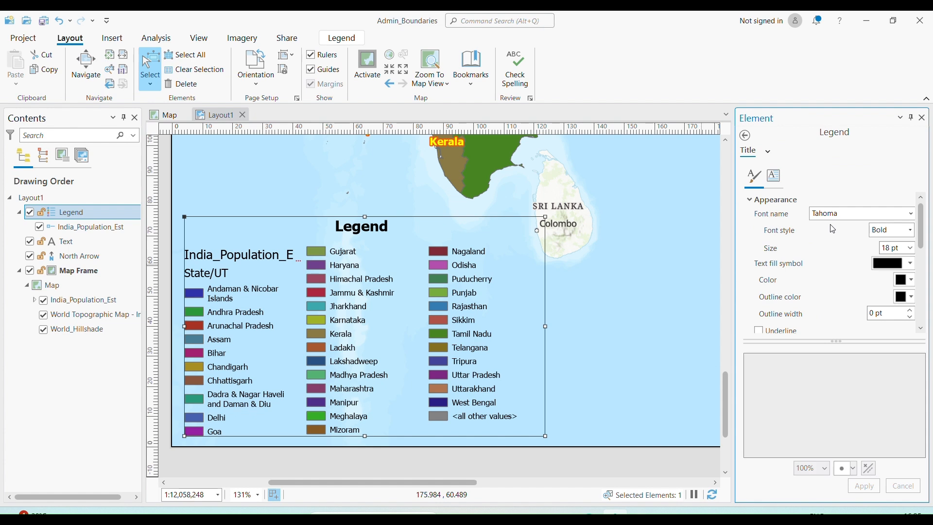
pyautogui.click(911, 248)
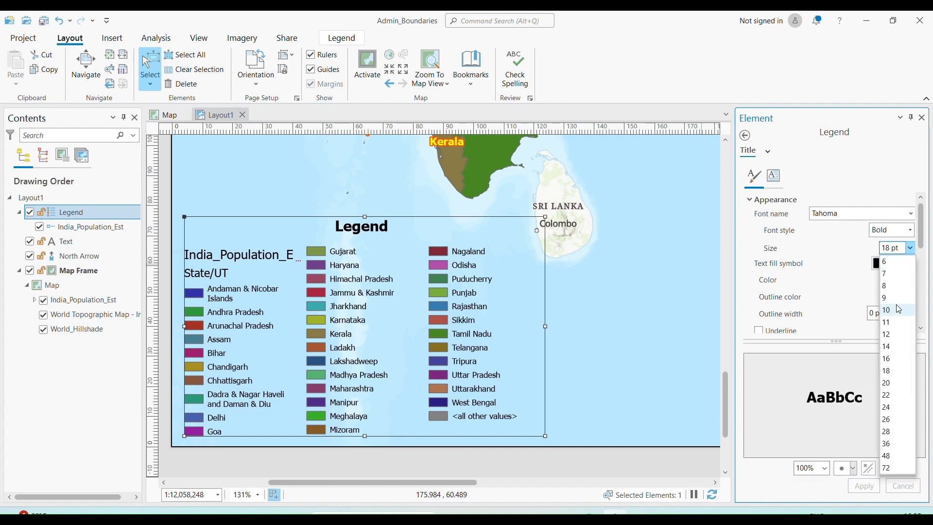
pyautogui.click(900, 309)
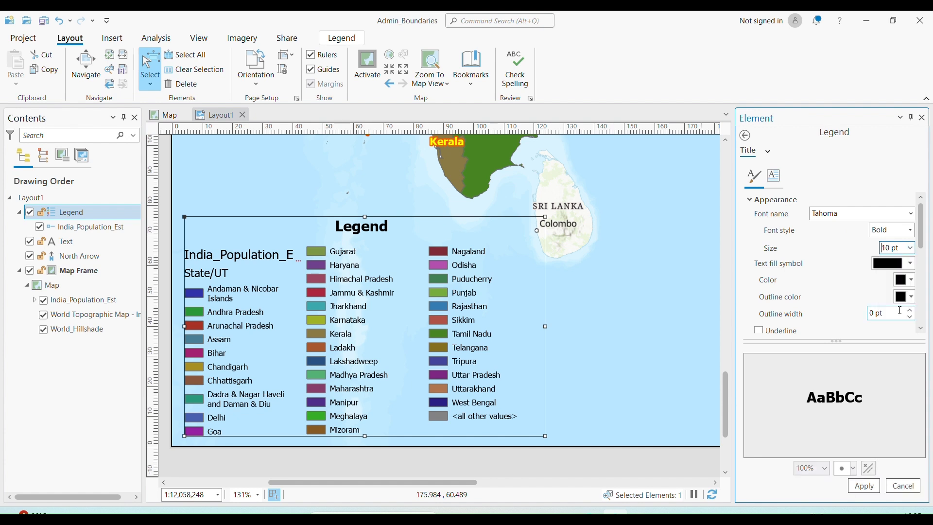
pyautogui.click(655, 284)
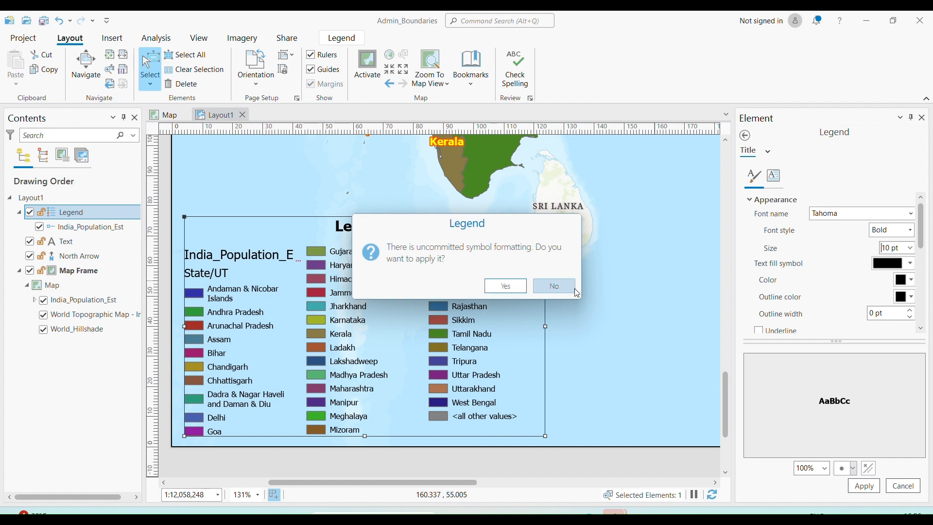
pyautogui.click(568, 286)
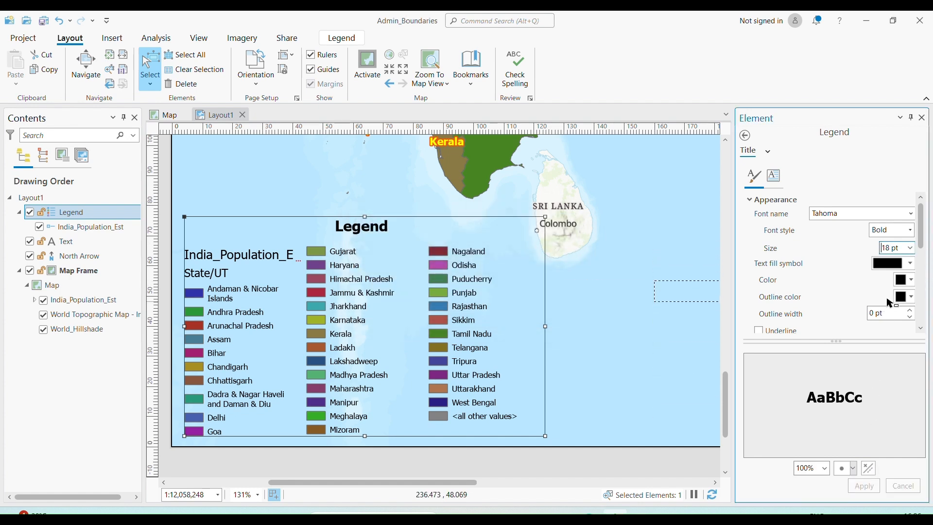
# Step: Set the legend title's font size to 10 pt and apply the change
pyautogui.click(704, 289)
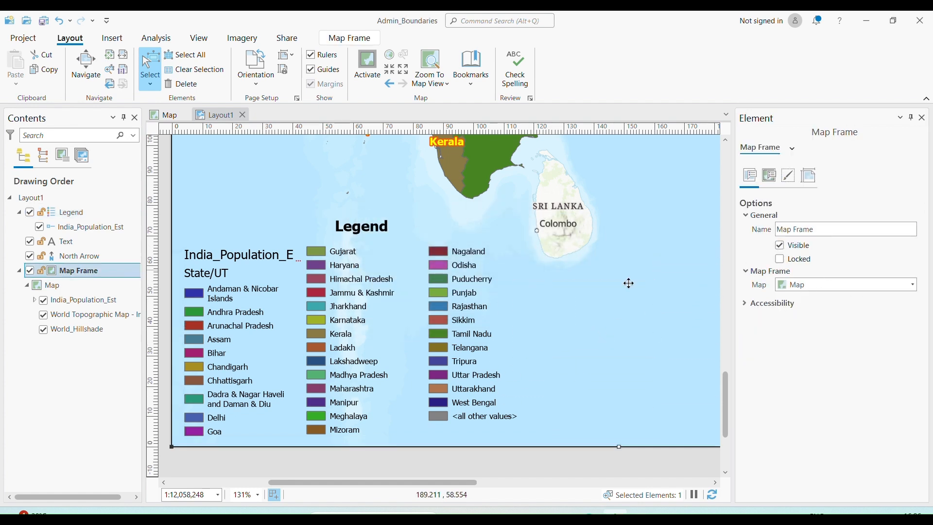
pyautogui.click(507, 300)
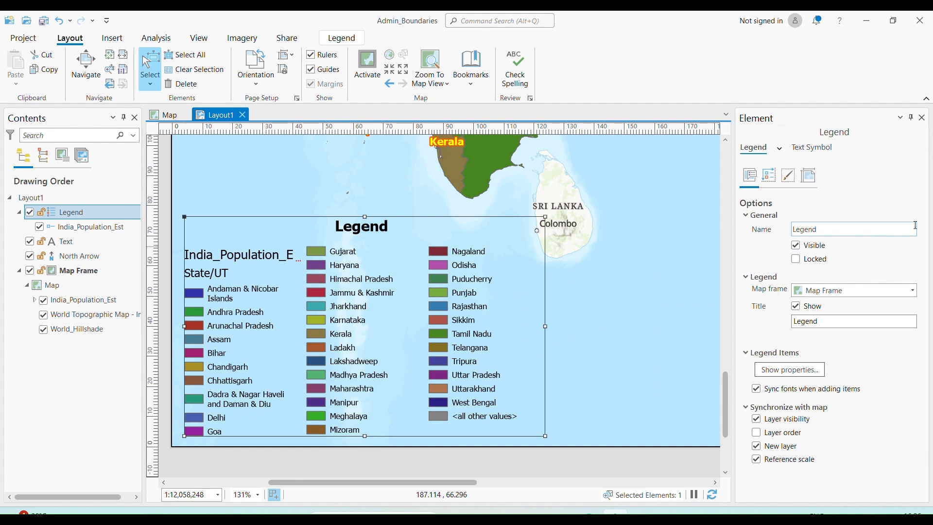
pyautogui.click(781, 149)
pyautogui.click(781, 148)
pyautogui.click(781, 149)
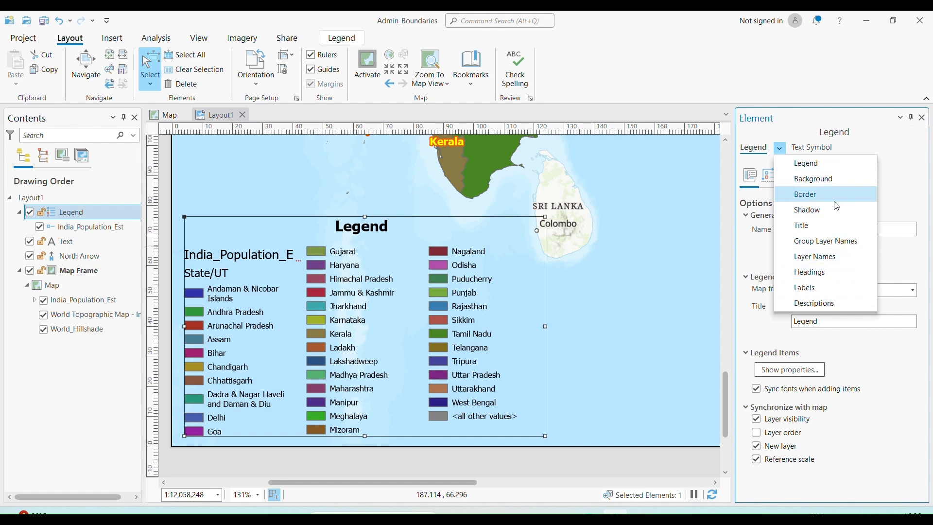
pyautogui.click(836, 226)
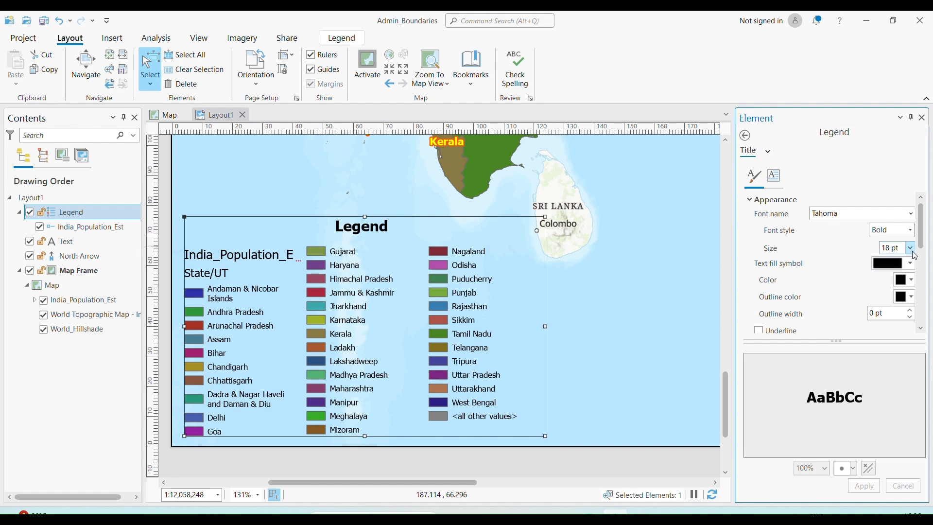
pyautogui.click(909, 249)
pyautogui.click(898, 309)
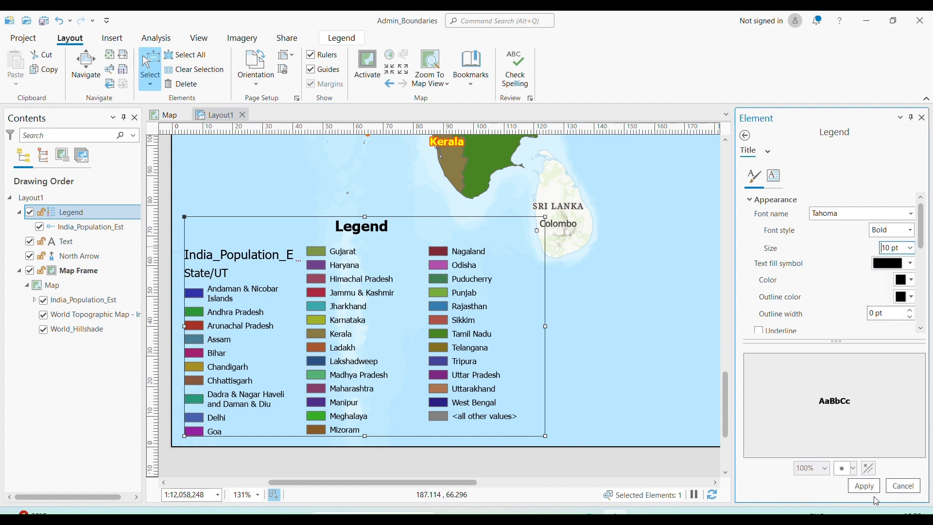
pyautogui.click(865, 486)
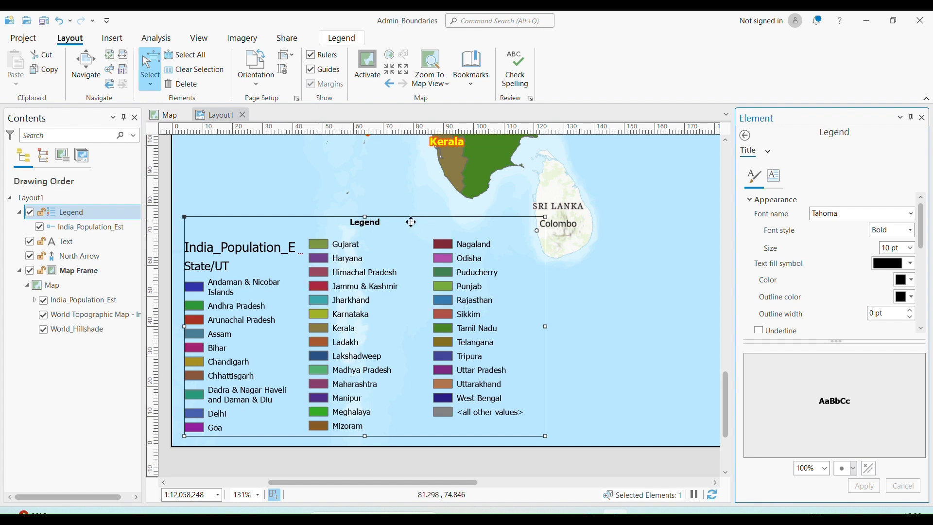
# Step: Set the font size of the legend's layer names to 14 pt, apply it and return to the general legend properties
pyautogui.click(768, 151)
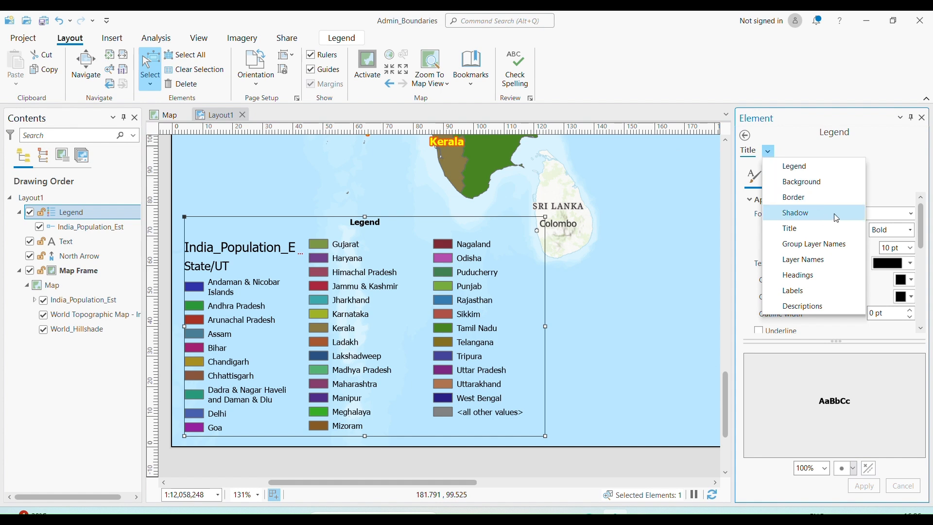
pyautogui.click(846, 261)
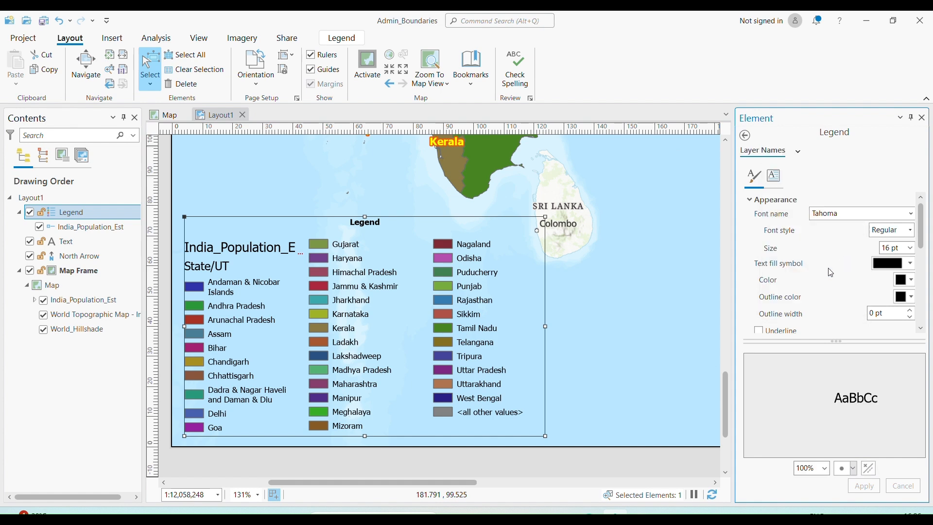
pyautogui.click(910, 248)
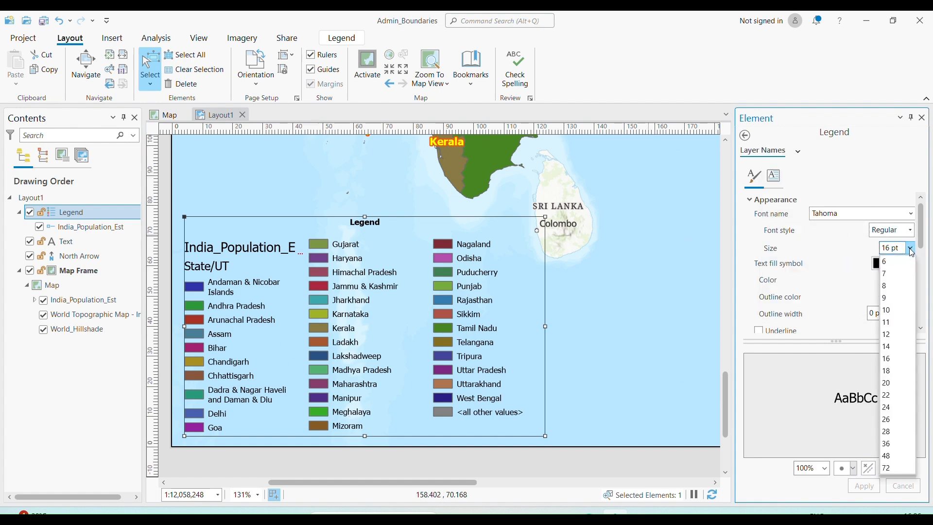
pyautogui.click(897, 347)
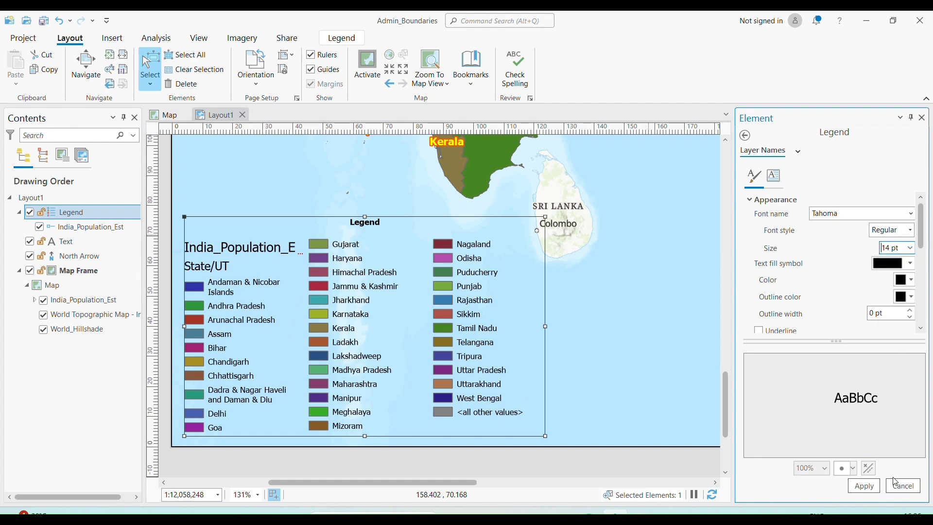
pyautogui.click(869, 486)
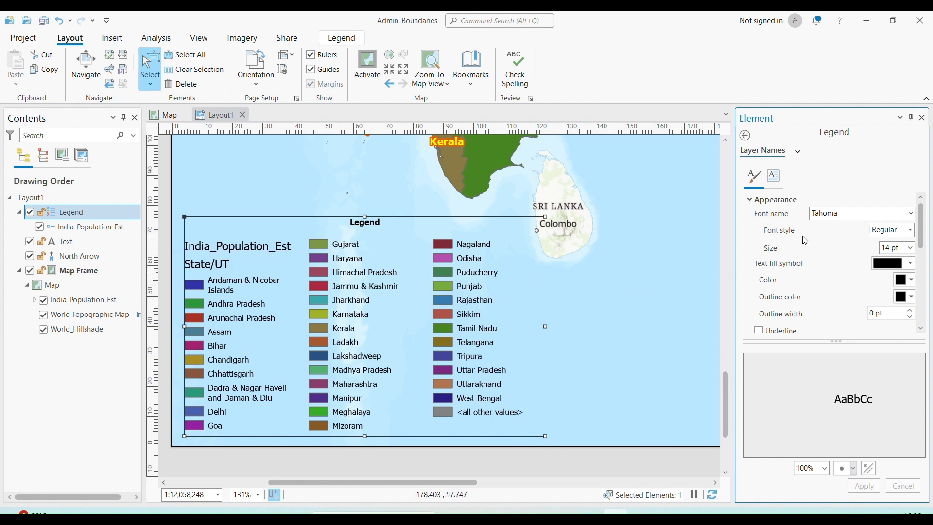
pyautogui.click(746, 135)
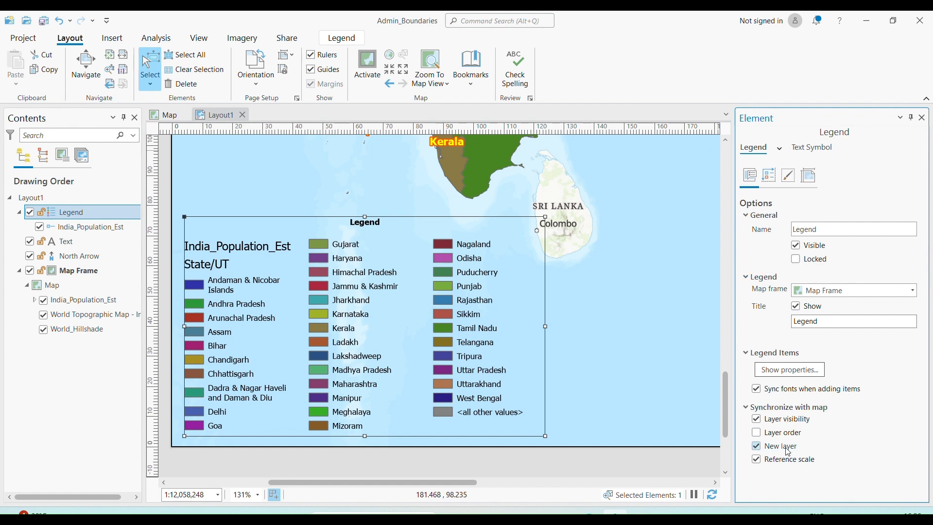
# Step: Give the legend a black border
pyautogui.click(795, 420)
pyautogui.click(765, 183)
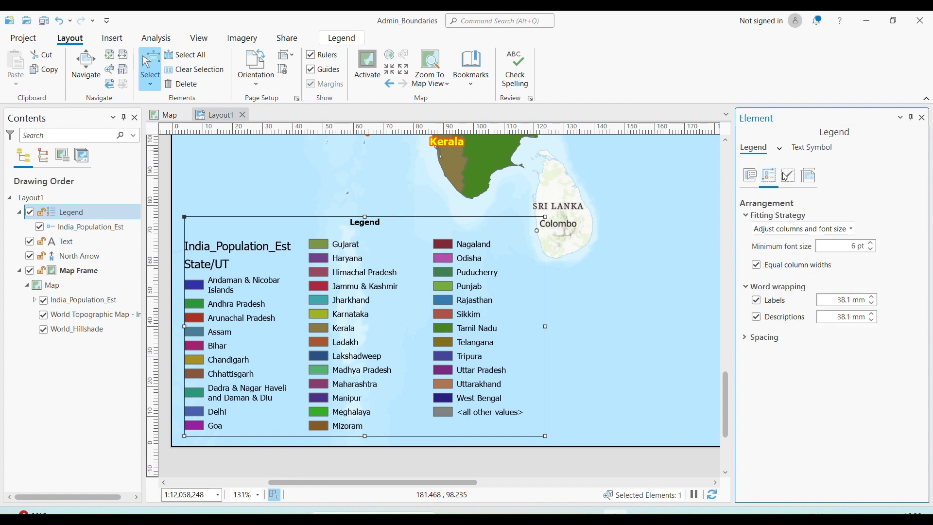
pyautogui.click(790, 175)
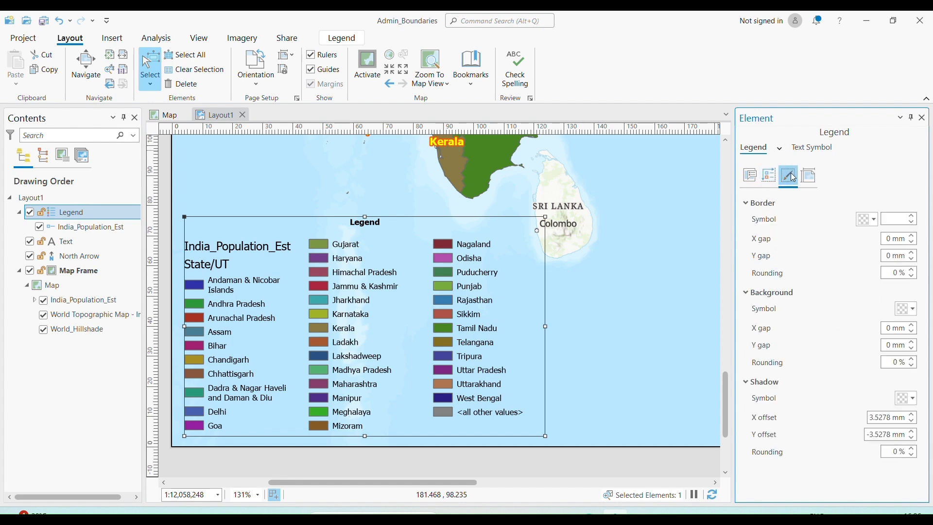
pyautogui.click(646, 325)
pyautogui.click(444, 320)
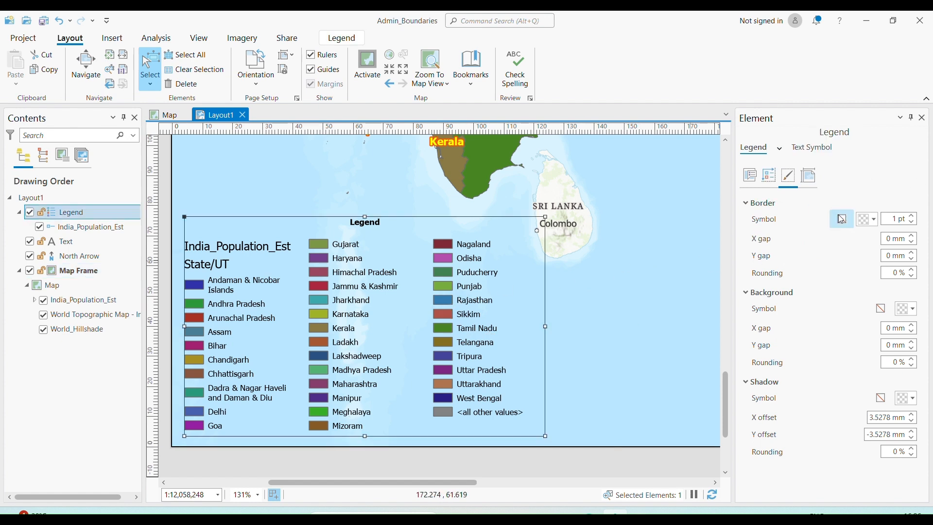
pyautogui.click(874, 220)
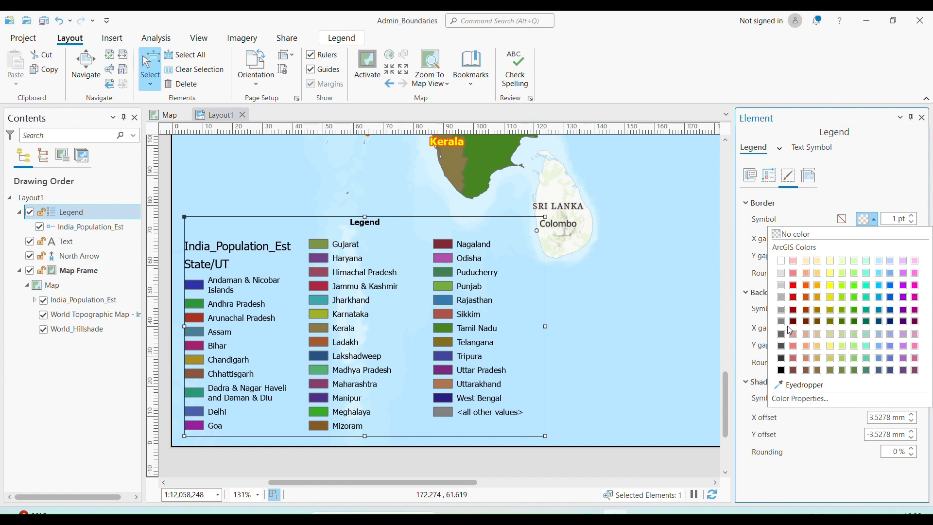
pyautogui.click(863, 204)
pyautogui.click(842, 219)
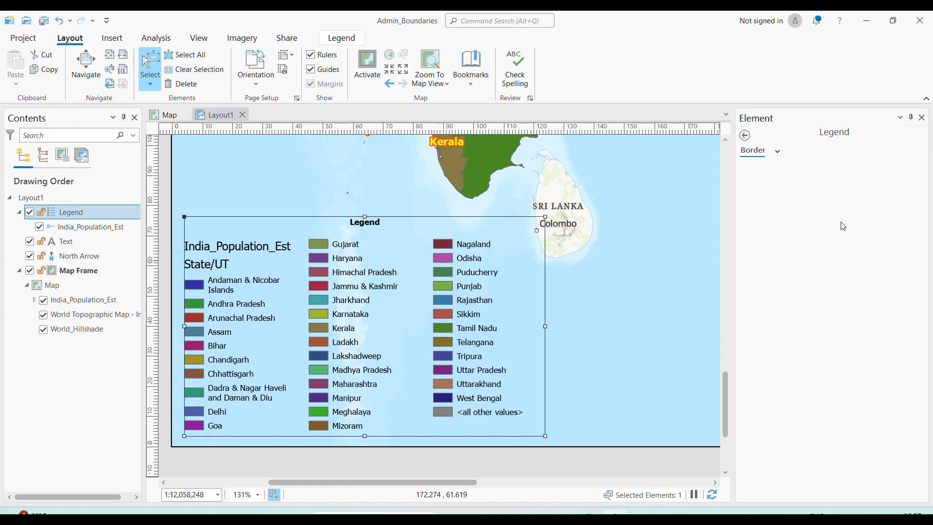
pyautogui.click(746, 136)
pyautogui.click(875, 220)
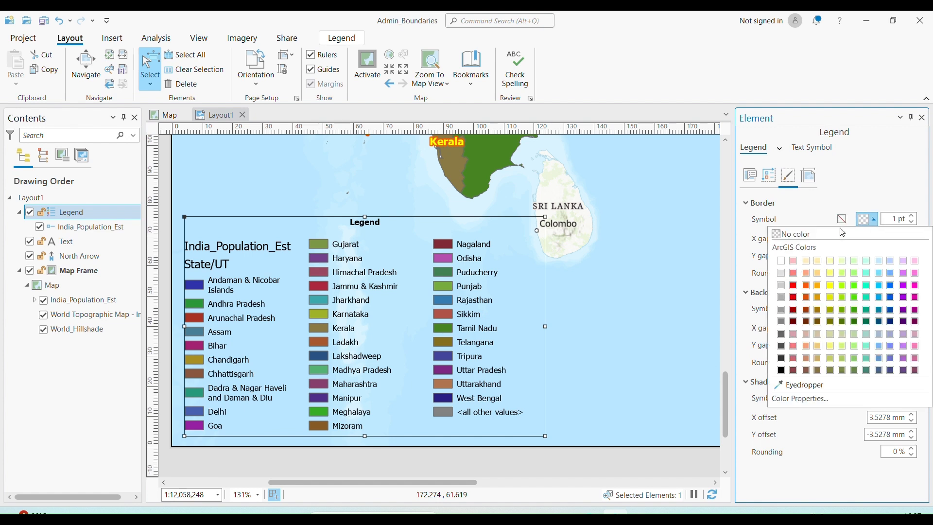
pyautogui.click(782, 369)
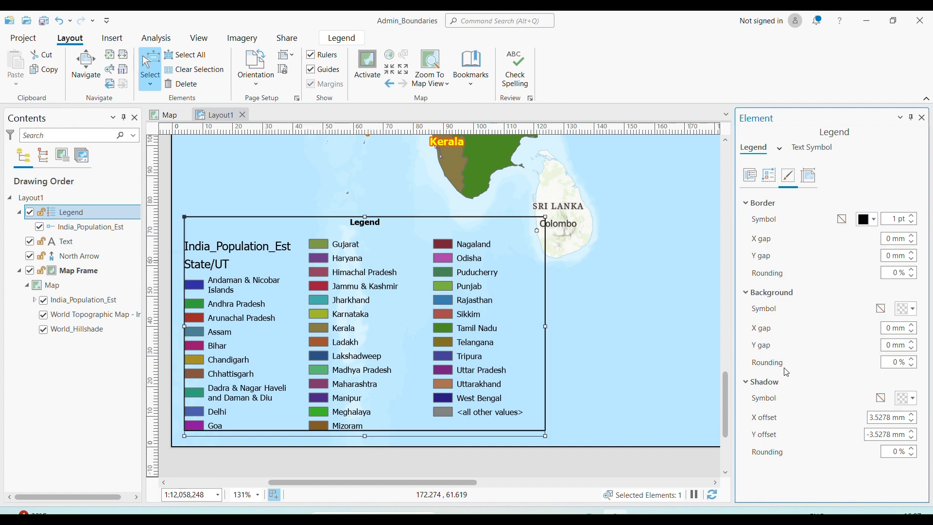
pyautogui.click(620, 300)
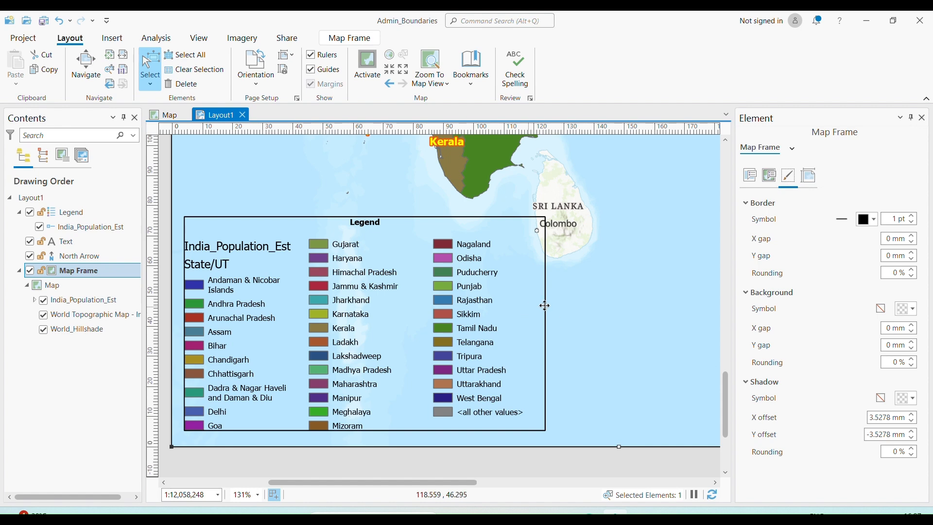
pyautogui.click(542, 318)
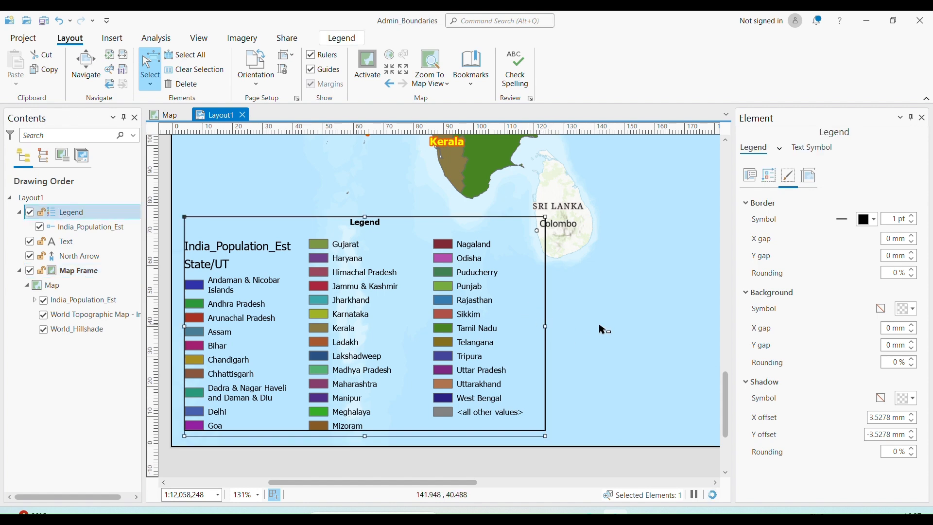
pyautogui.click(553, 319)
pyautogui.click(482, 307)
# Step: Insert an imperial Scale Line 3 scale bar about 135 mm wide in the map's lower-right area, beside the legend
pyautogui.scroll(-5, 534, 272)
pyautogui.click(688, 254)
pyautogui.scroll(2, 688, 238)
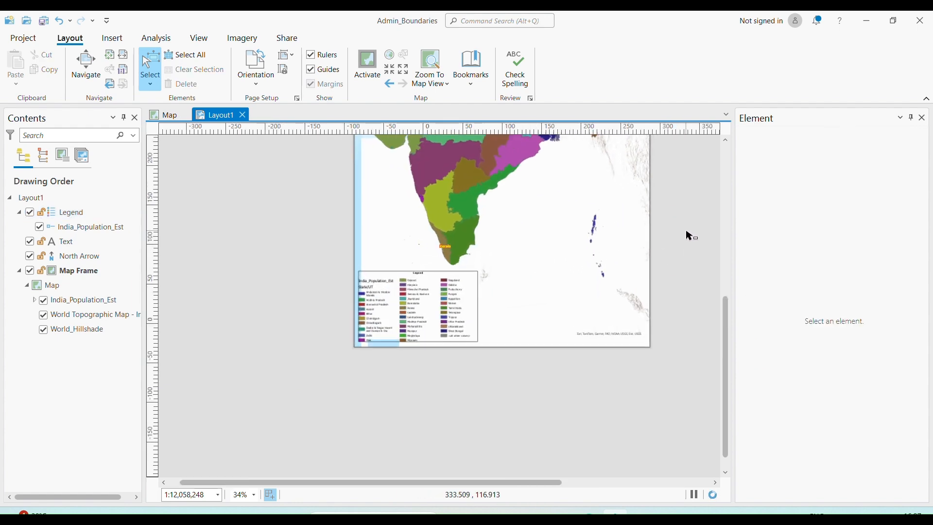
pyautogui.moveTo(633, 291); pyautogui.dragTo(657, 214)
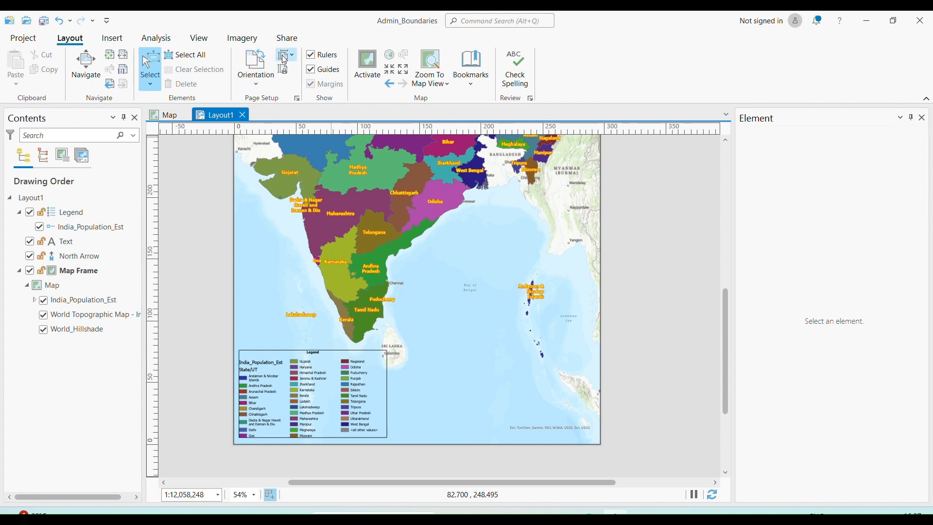
pyautogui.click(113, 39)
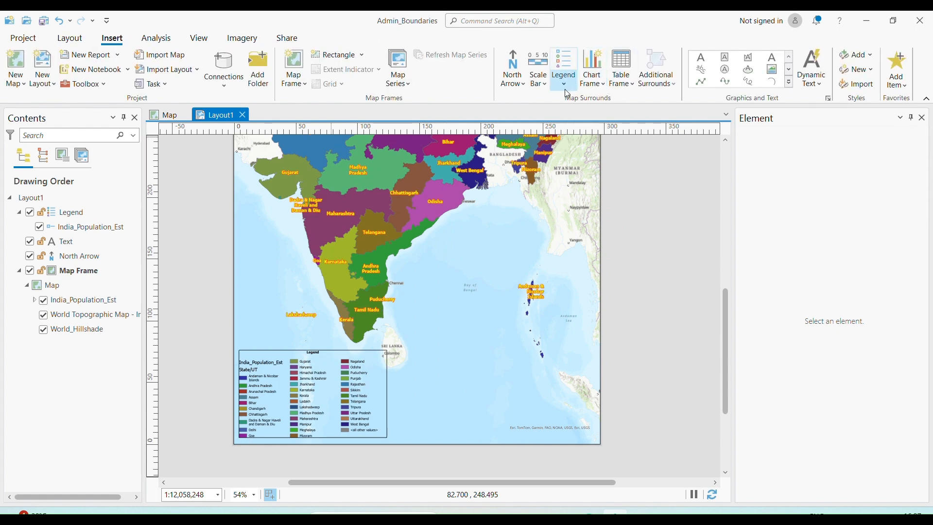
pyautogui.click(543, 87)
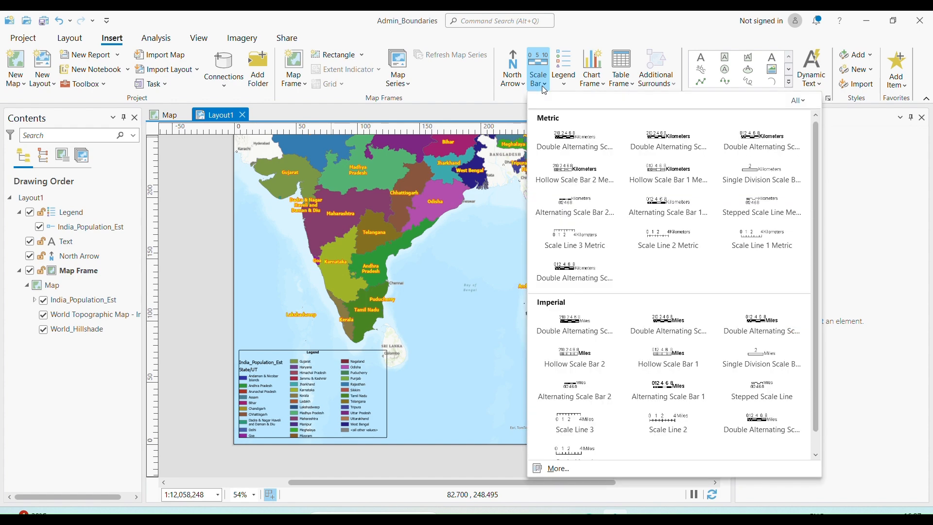
pyautogui.click(571, 429)
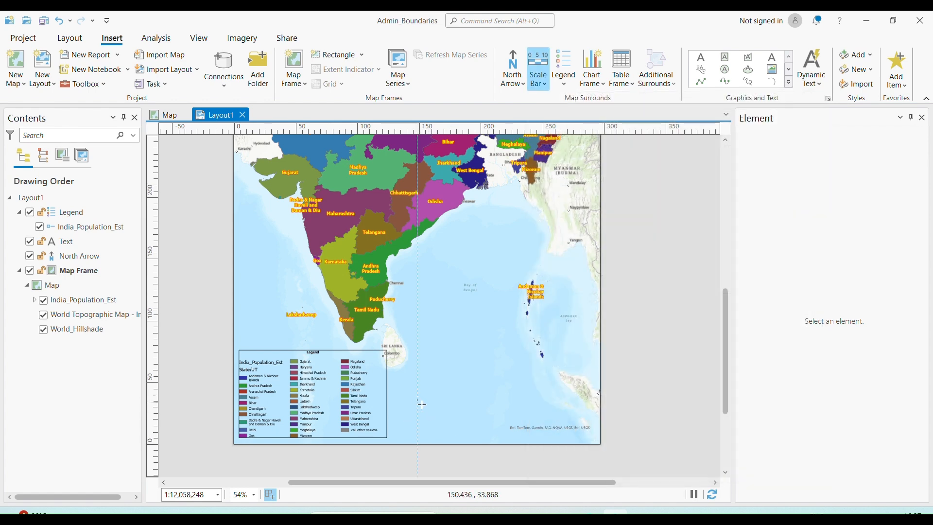
pyautogui.moveTo(418, 399); pyautogui.dragTo(589, 416)
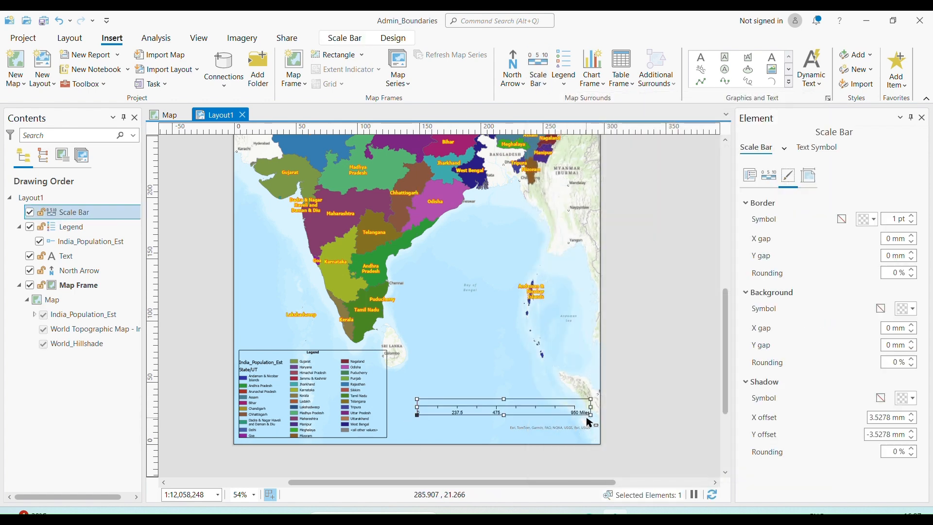
# Step: Extend the scale bar's frame slightly upward and set its map units to Kilometers
pyautogui.moveTo(504, 399); pyautogui.dragTo(504, 394)
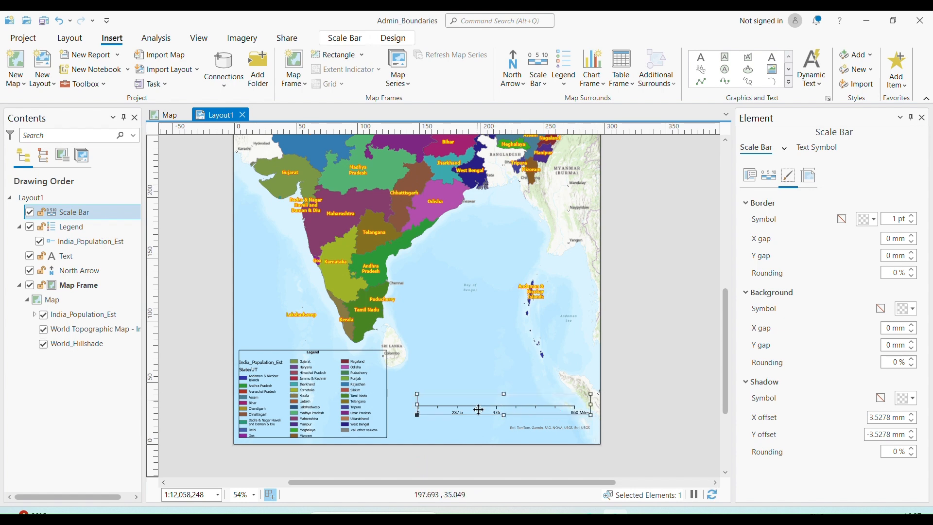
pyautogui.scroll(3, 478, 409)
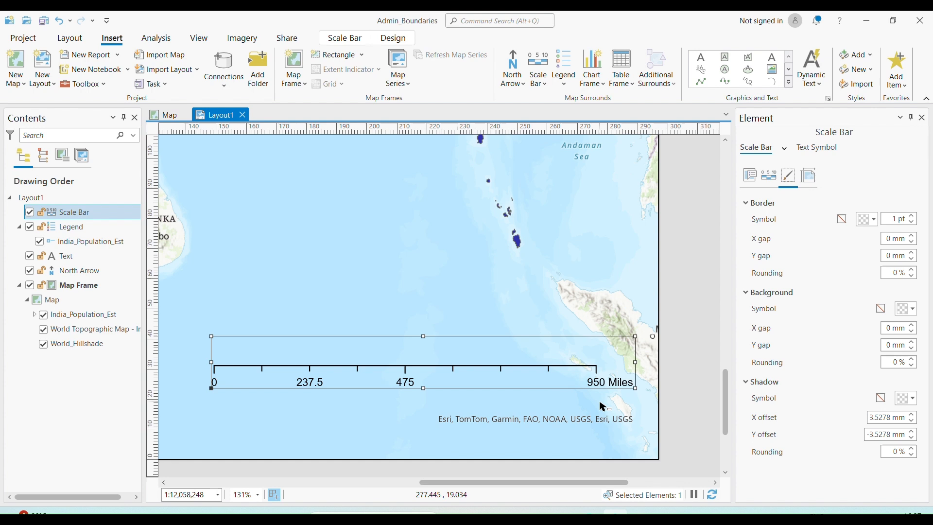
pyautogui.click(774, 180)
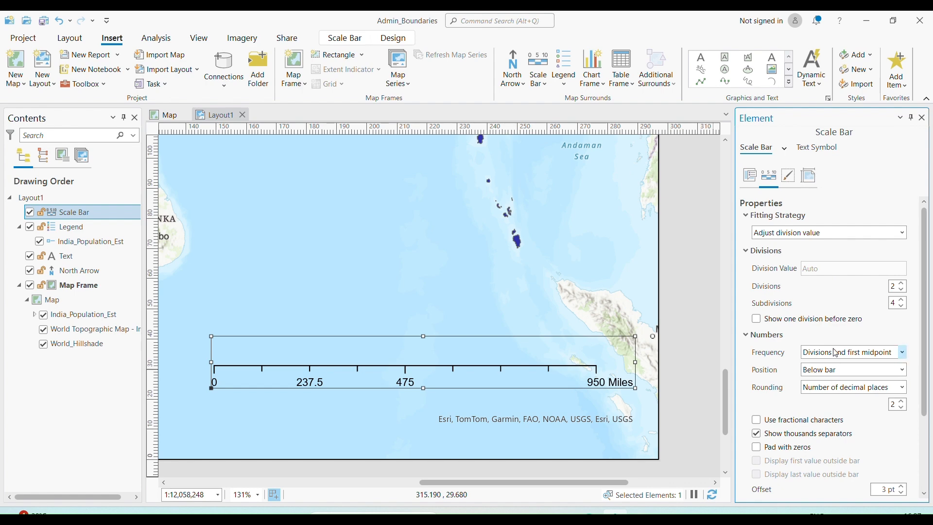
pyautogui.scroll(-3, 836, 352)
pyautogui.scroll(3, 846, 359)
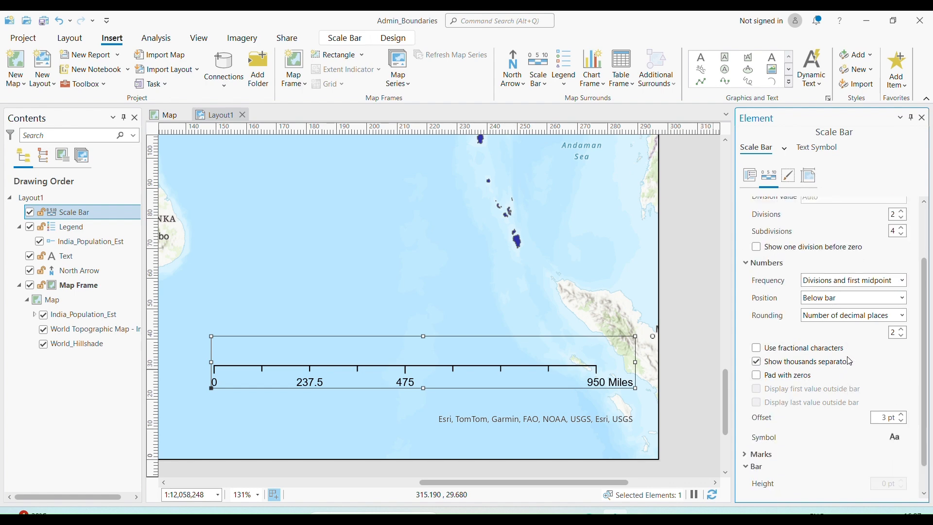
pyautogui.click(751, 177)
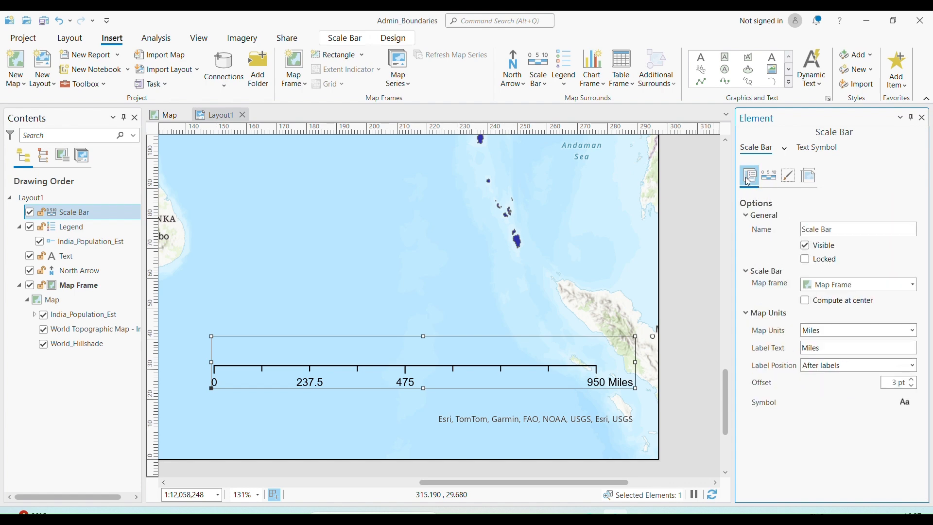
pyautogui.click(809, 335)
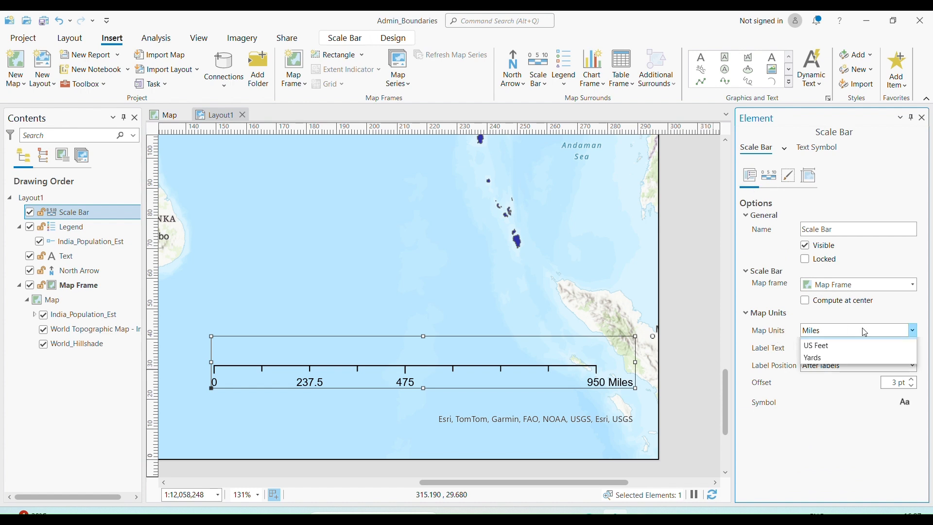
pyautogui.click(847, 358)
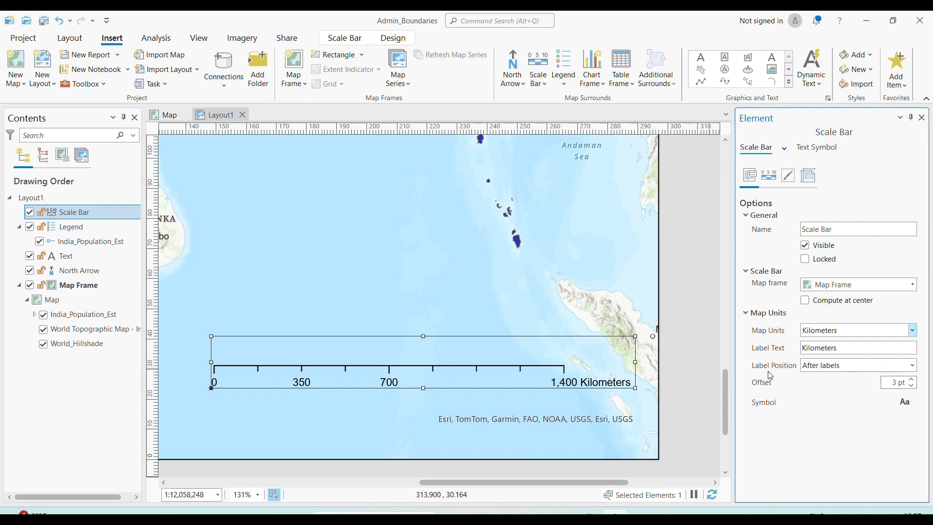
# Step: Try the scale bar's unit label before the labels, and set its label position to After bar
pyautogui.click(843, 372)
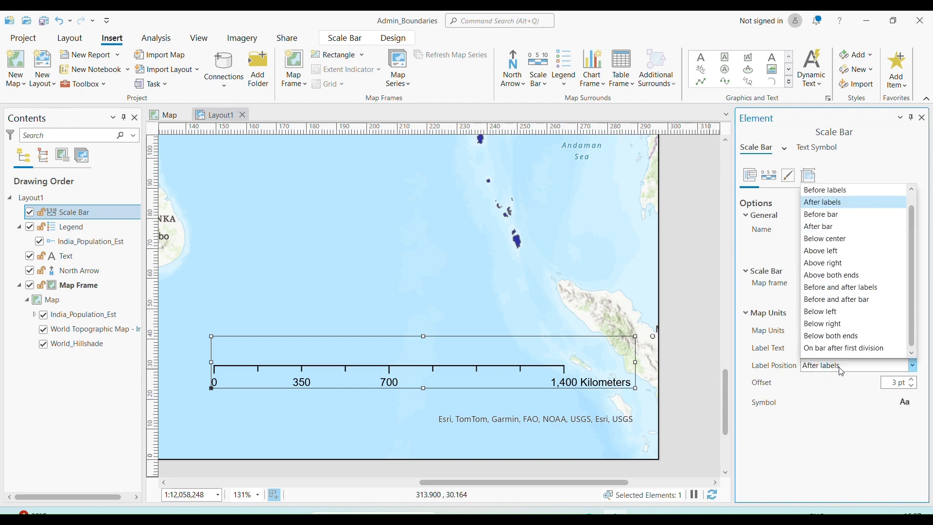
pyautogui.click(829, 191)
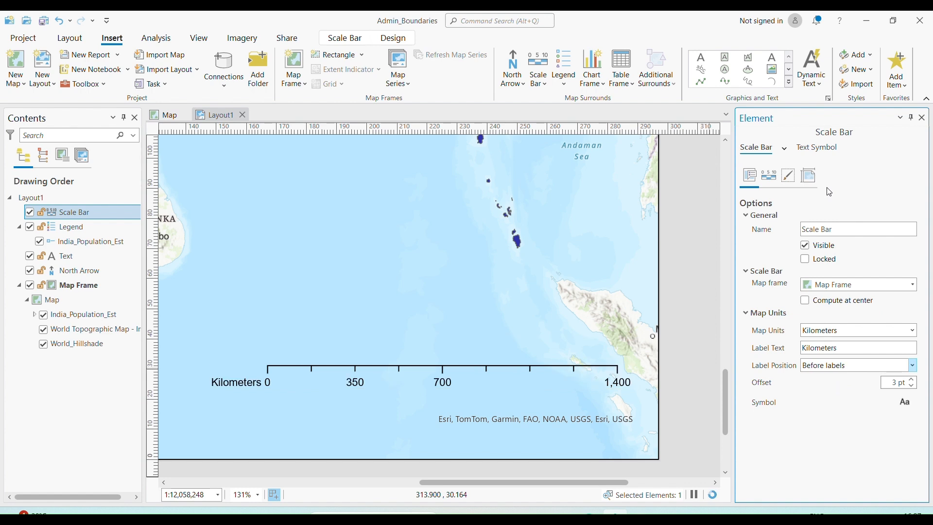
pyautogui.click(850, 373)
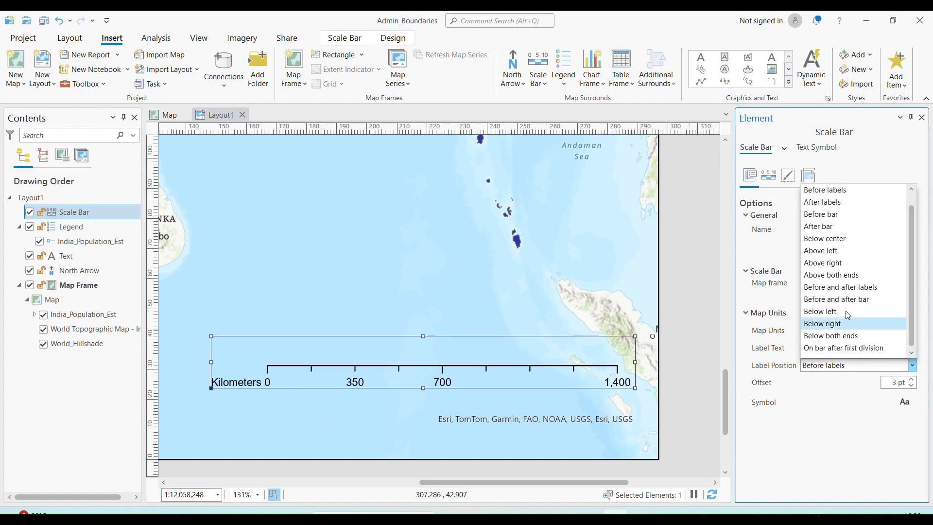
pyautogui.click(847, 227)
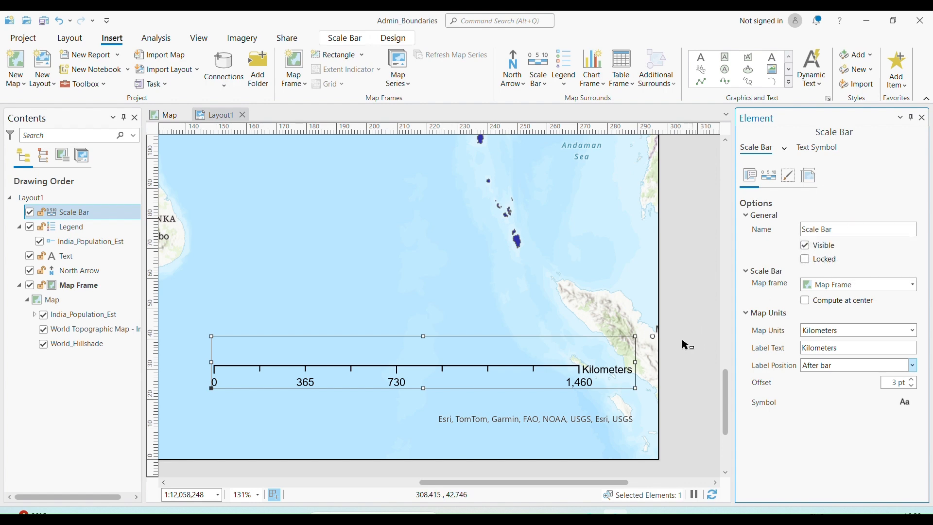
# Step: Move the scale bar straight down by about 5 mm, closer to the map credits, and deselect it
pyautogui.scroll(-2, 683, 391)
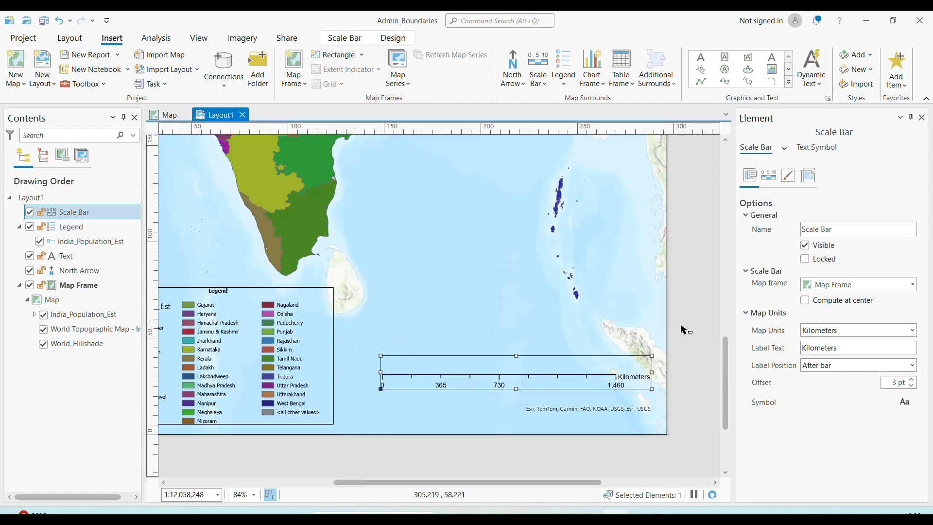
pyautogui.moveTo(558, 373); pyautogui.dragTo(672, 333)
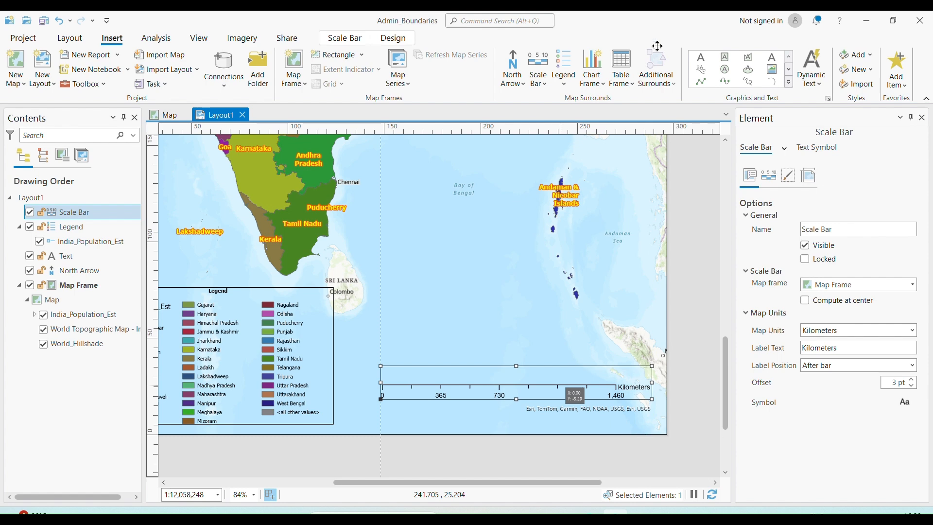
pyautogui.moveTo(724, 319); pyautogui.dragTo(723, 319)
pyautogui.click(721, 321)
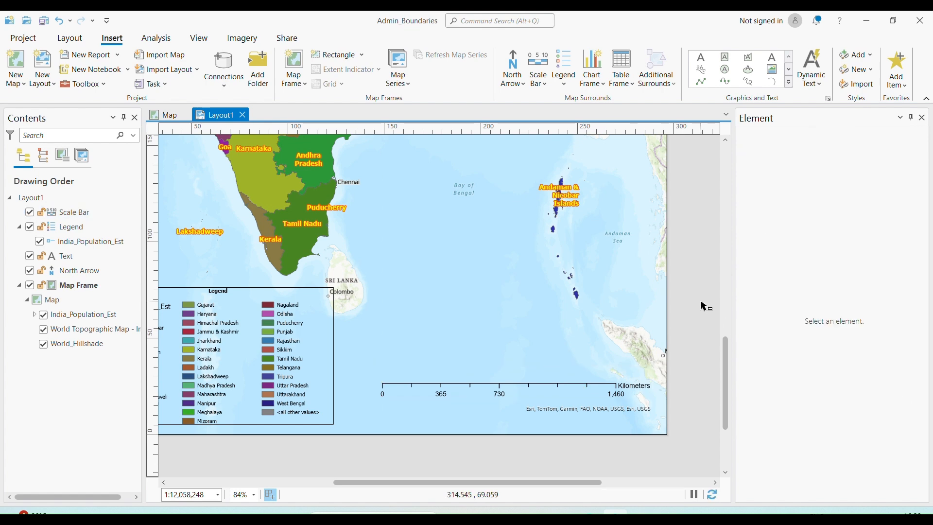
pyautogui.click(560, 392)
pyautogui.click(681, 299)
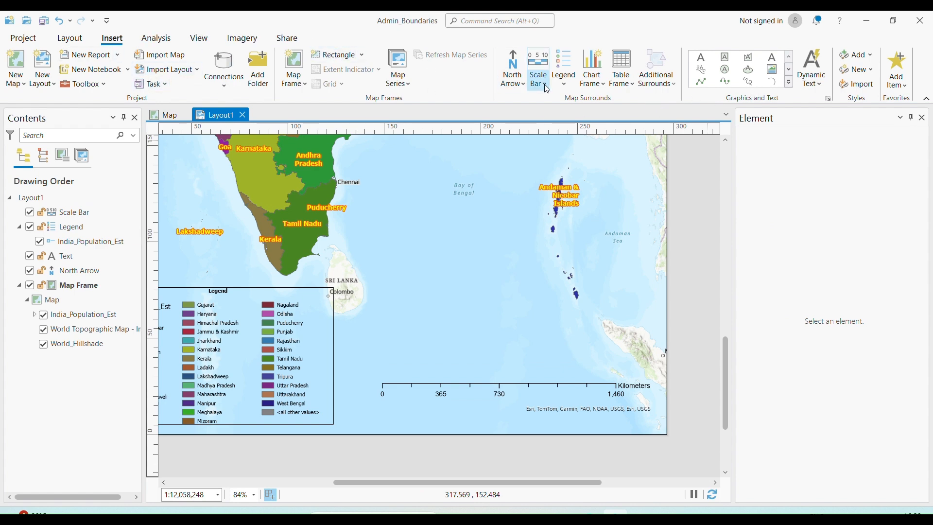
# Step: Insert the map frame's Scale as dynamic text just below the middle of the scale bar
pyautogui.click(537, 69)
pyautogui.click(590, 15)
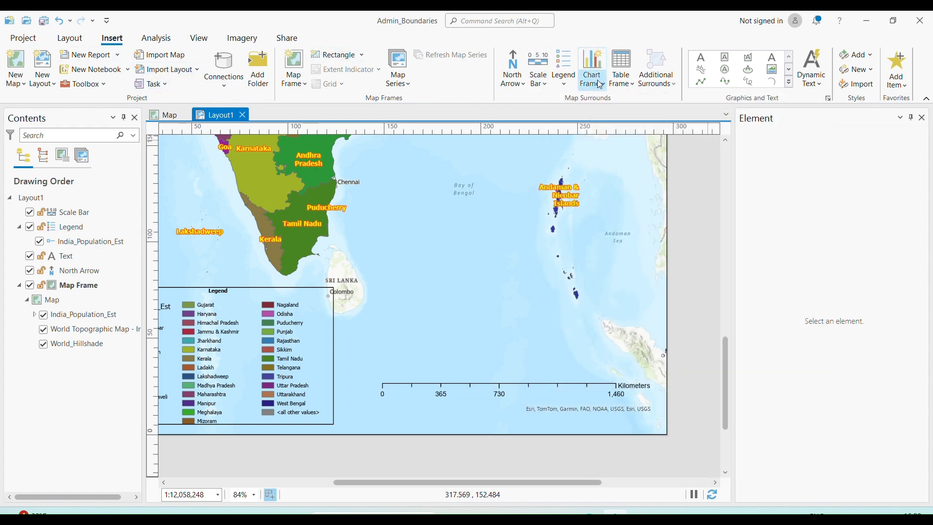
pyautogui.click(805, 83)
pyautogui.scroll(-4, 792, 128)
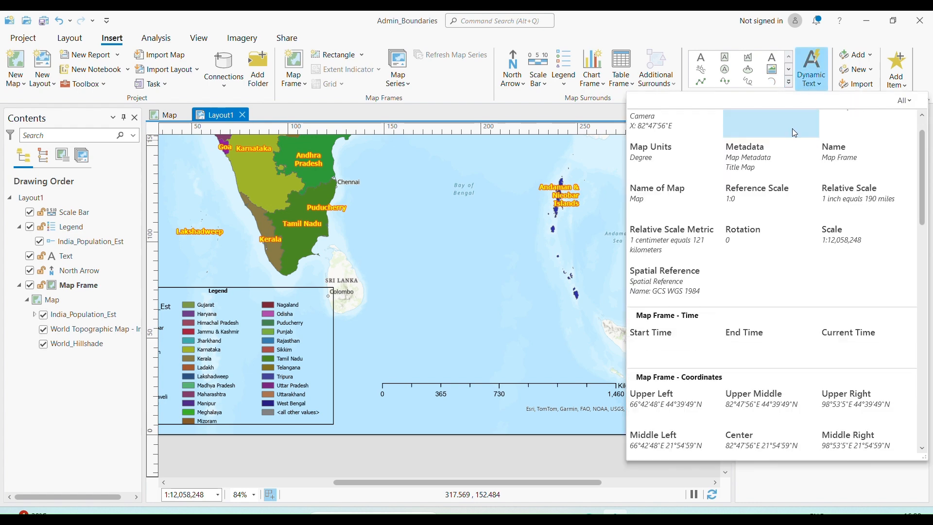
pyautogui.scroll(-9, 794, 134)
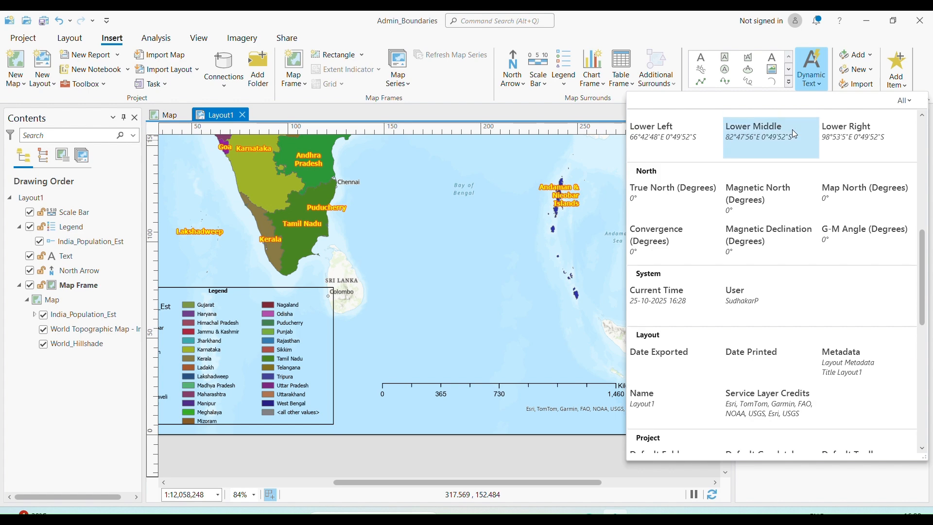
pyautogui.scroll(-9, 794, 134)
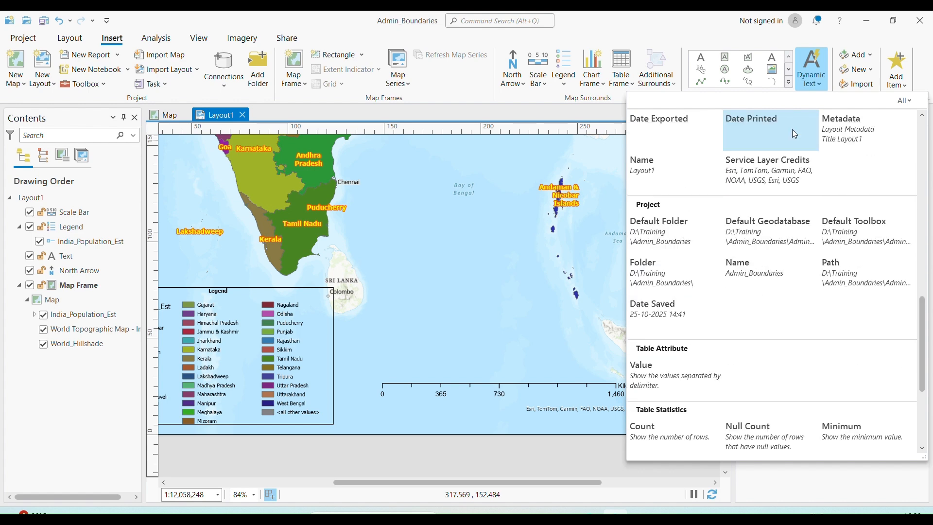
pyautogui.scroll(-2, 794, 134)
pyautogui.scroll(15, 795, 134)
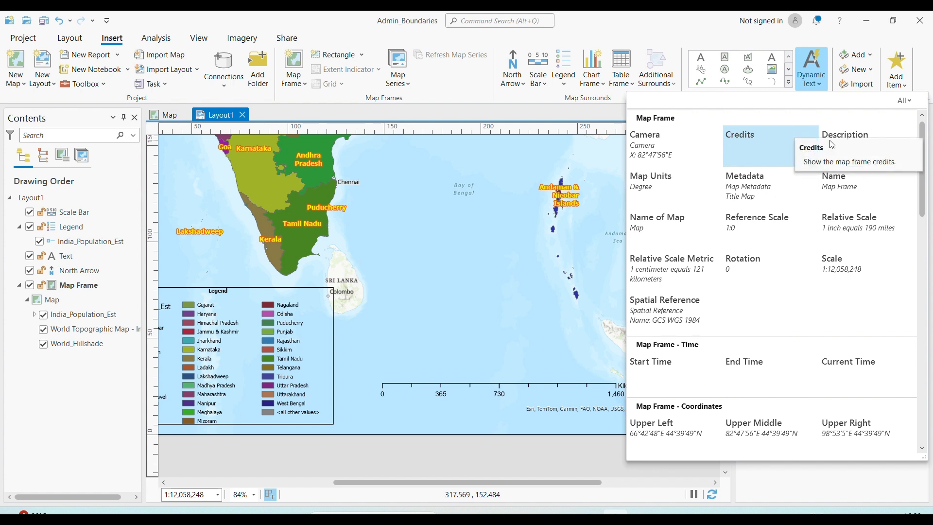
pyautogui.click(869, 266)
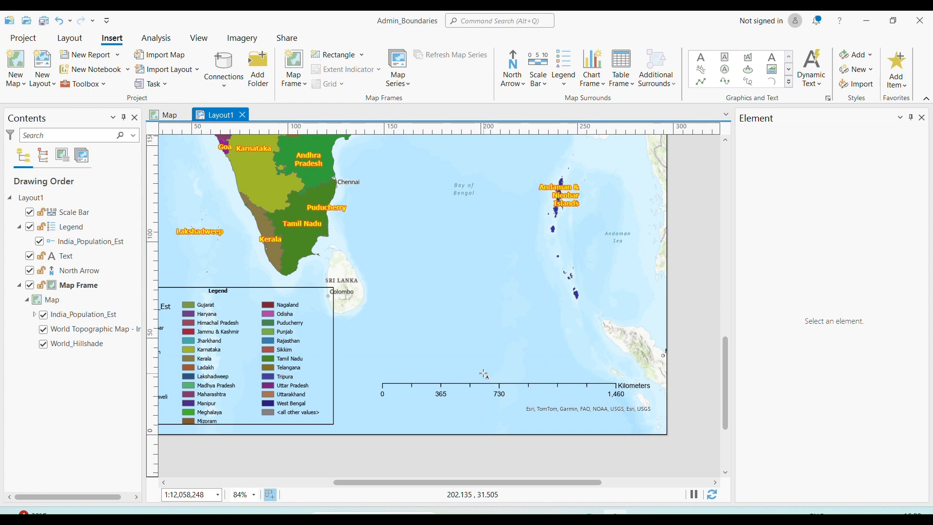
pyautogui.moveTo(481, 364); pyautogui.dragTo(526, 405)
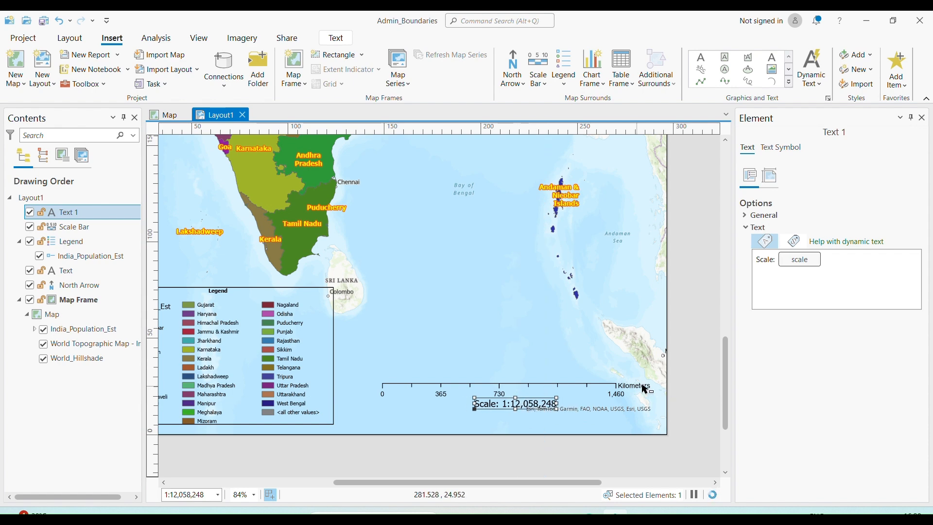
pyautogui.click(690, 370)
# Step: Review the whole layout from title to scale bar and check which charts are available for the map frame
pyautogui.scroll(-4, 690, 370)
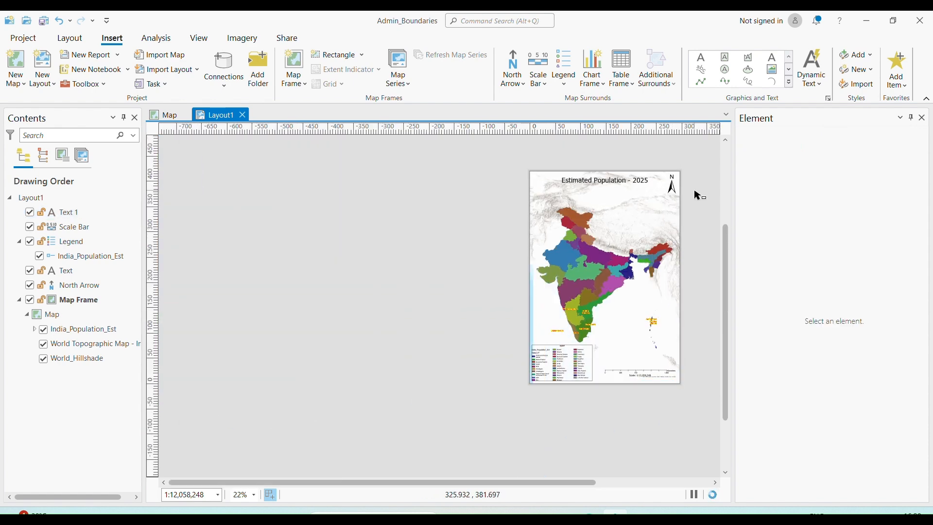
pyautogui.scroll(2, 698, 194)
pyautogui.moveTo(691, 223); pyautogui.dragTo(644, 187)
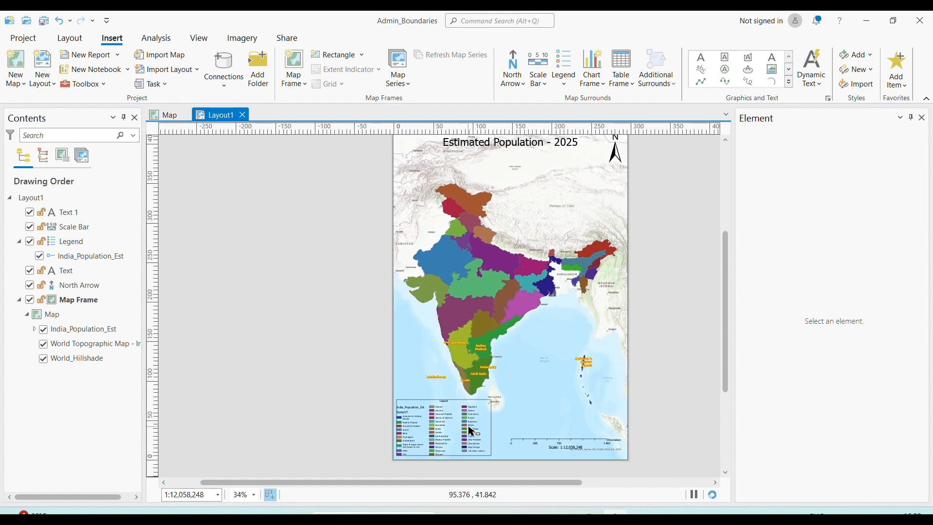
pyautogui.scroll(2, 554, 435)
pyautogui.scroll(2, 671, 371)
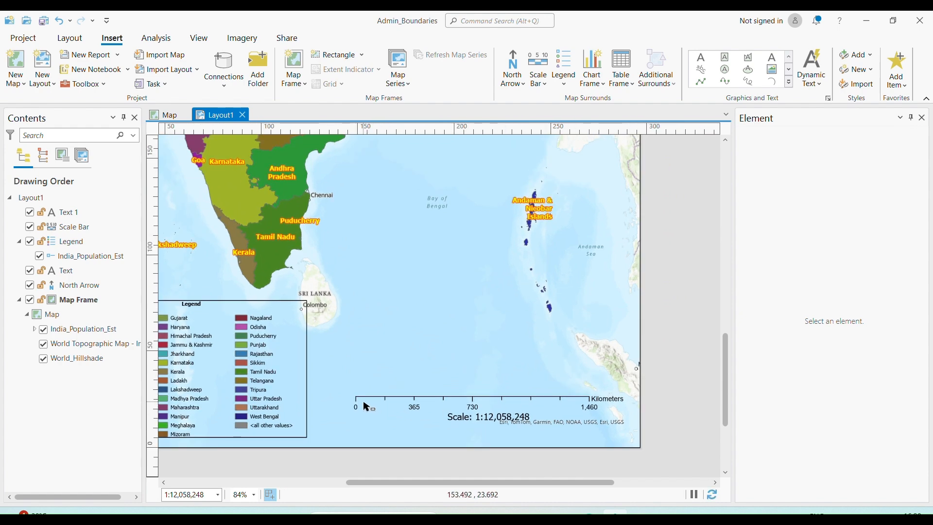
pyautogui.scroll(-4, 647, 379)
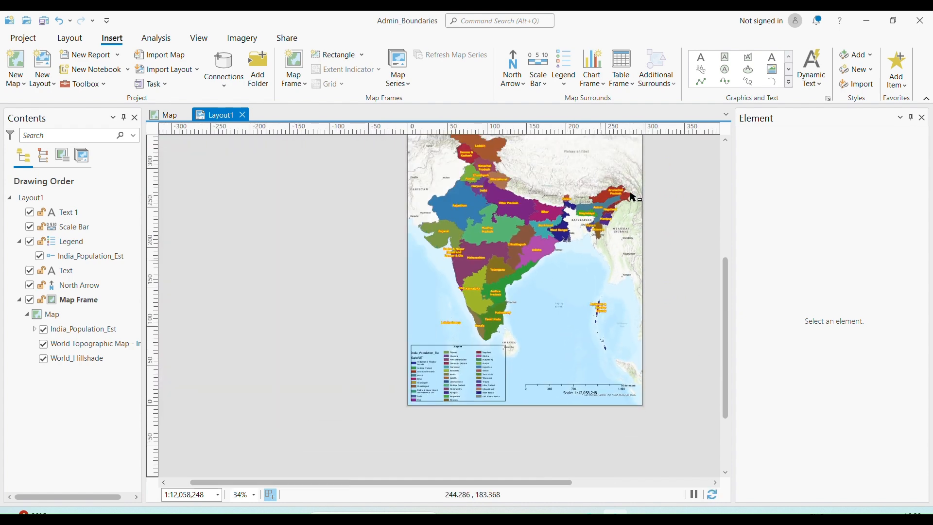
pyautogui.click(547, 84)
pyautogui.click(592, 68)
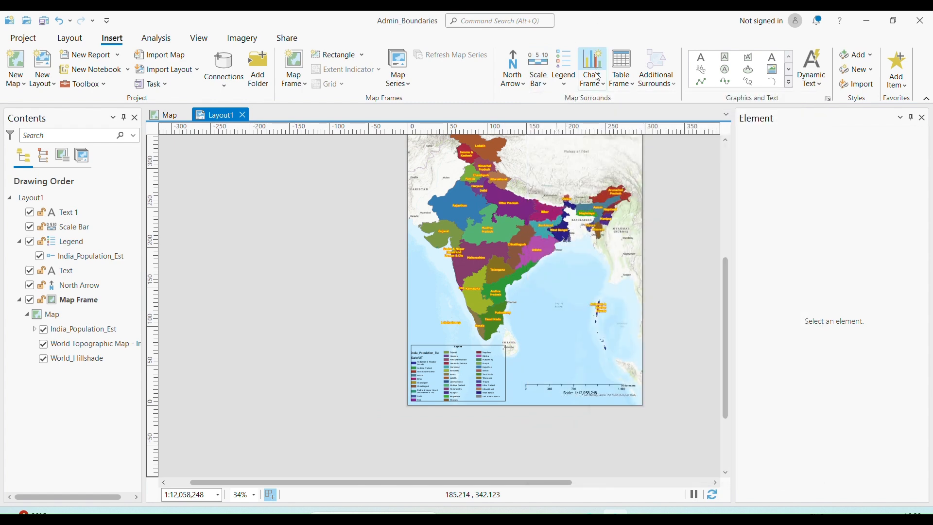
pyautogui.click(598, 86)
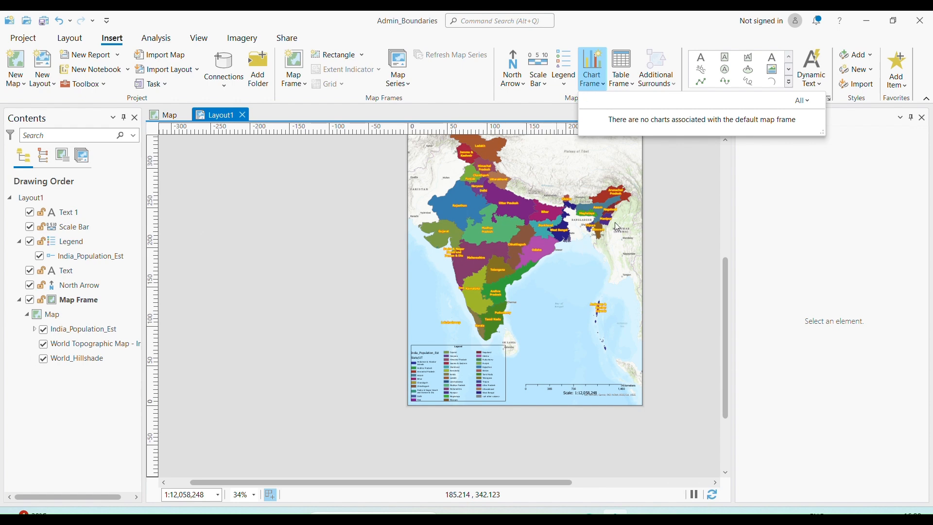
pyautogui.scroll(2, 626, 219)
pyautogui.scroll(-2, 639, 212)
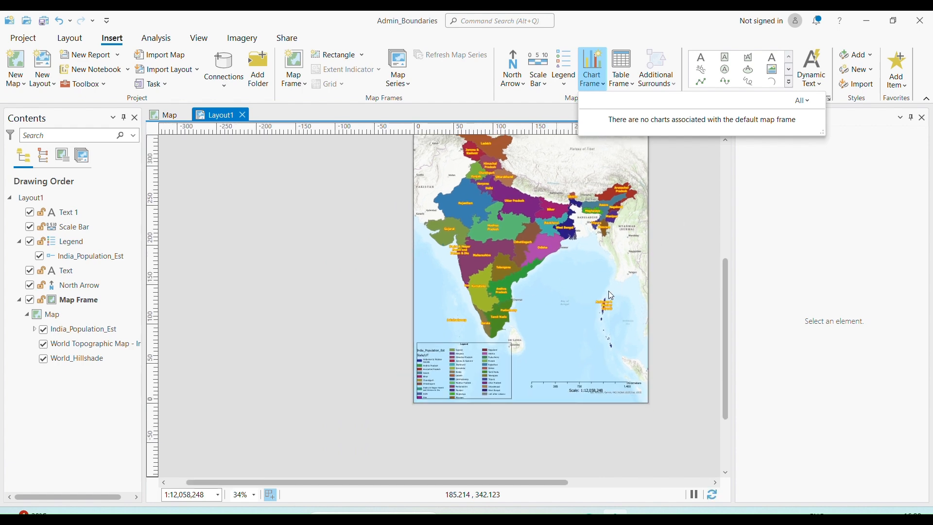
pyautogui.click(706, 186)
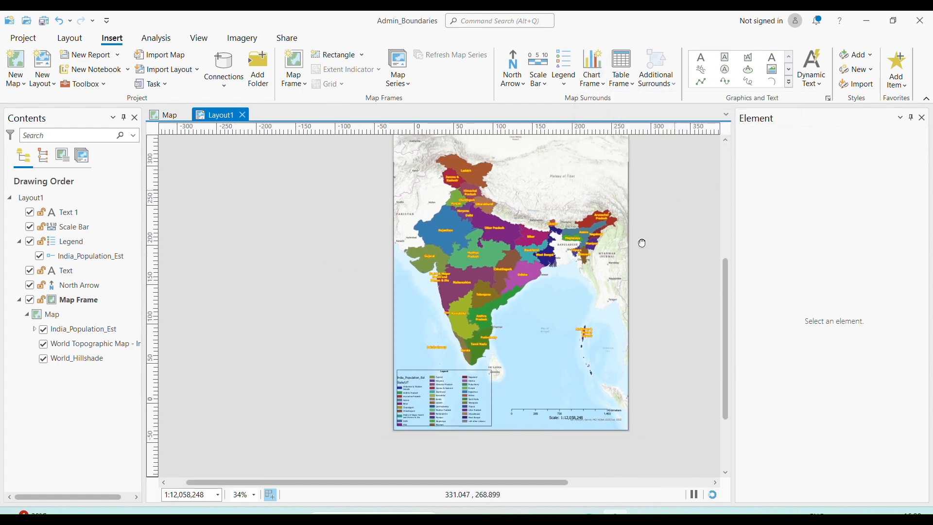
# Step: Export the layout as a PDF to D:\Training\Admin_Boundaries\Layout1.pdf with JPEG 2000 image compression
pyautogui.click(24, 38)
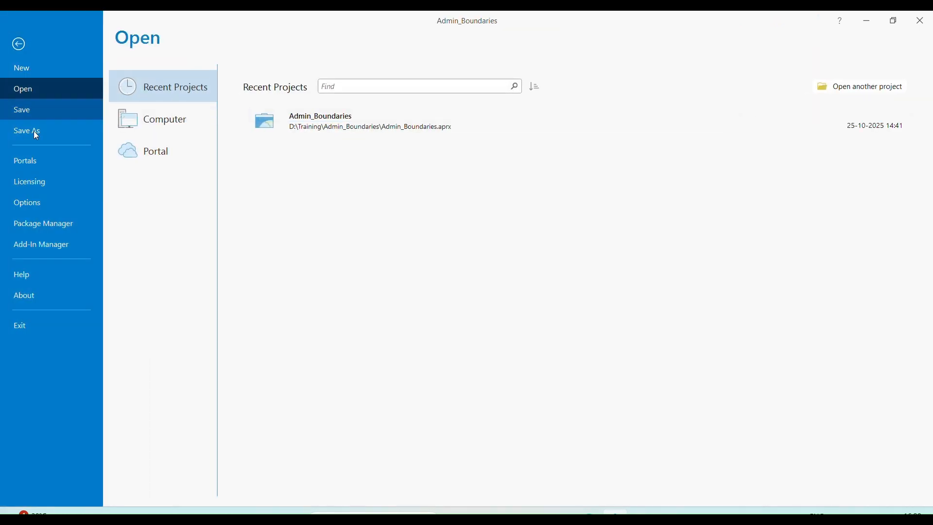
pyautogui.click(24, 47)
pyautogui.click(287, 38)
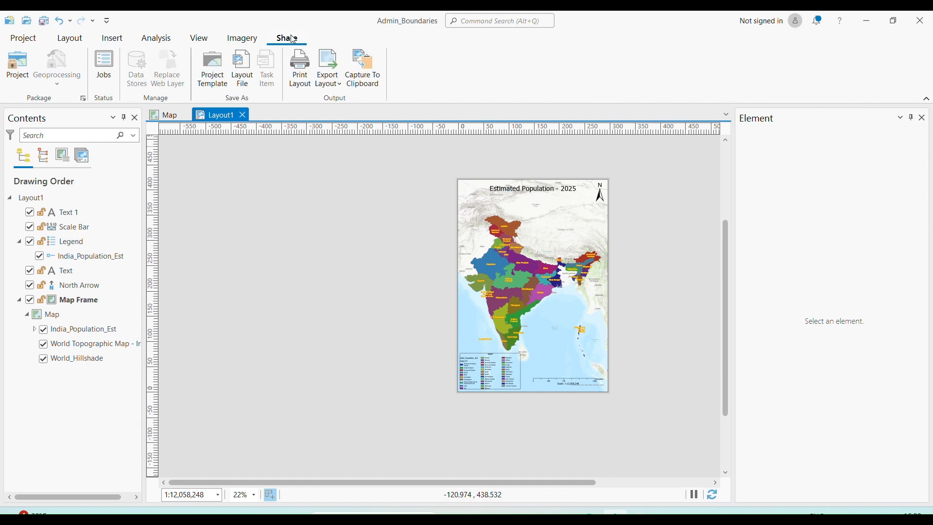
pyautogui.click(329, 63)
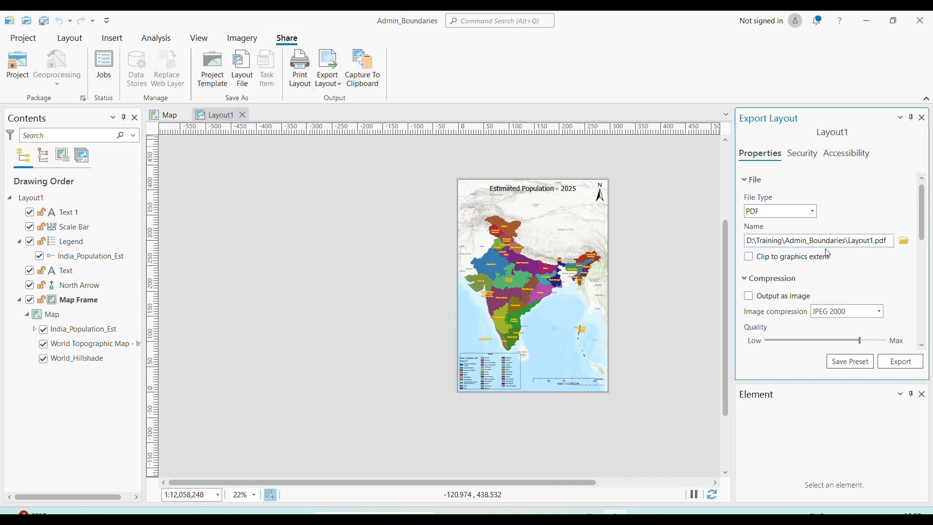
pyautogui.click(900, 361)
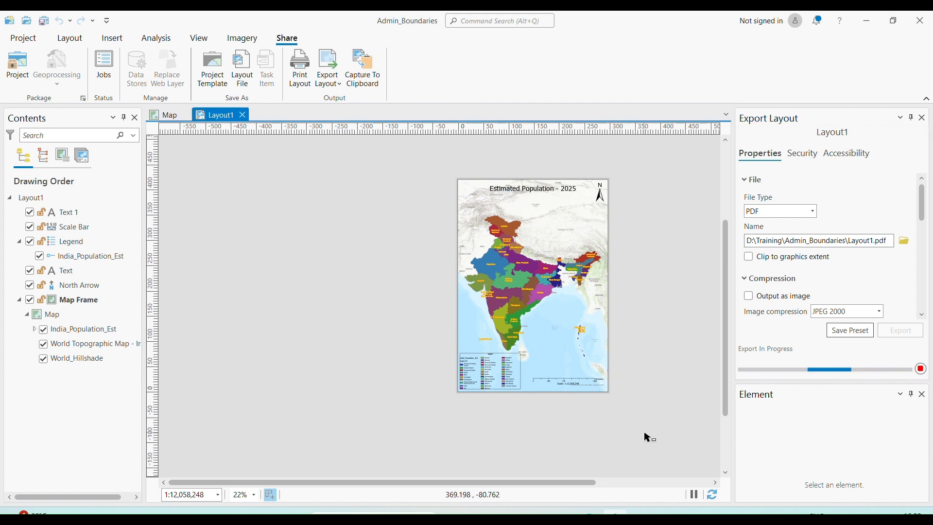
pyautogui.scroll(2, 647, 437)
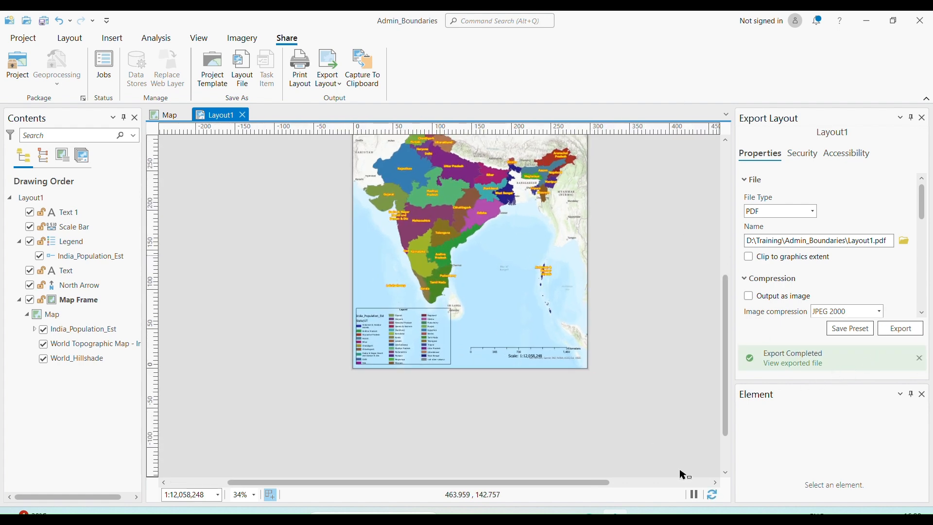
# Step: Switch to File Explorer and open the exported Layout1 PDF from D:\Training\Admin_Boundaries
pyautogui.moveTo(535, 512)
pyautogui.click(471, 468)
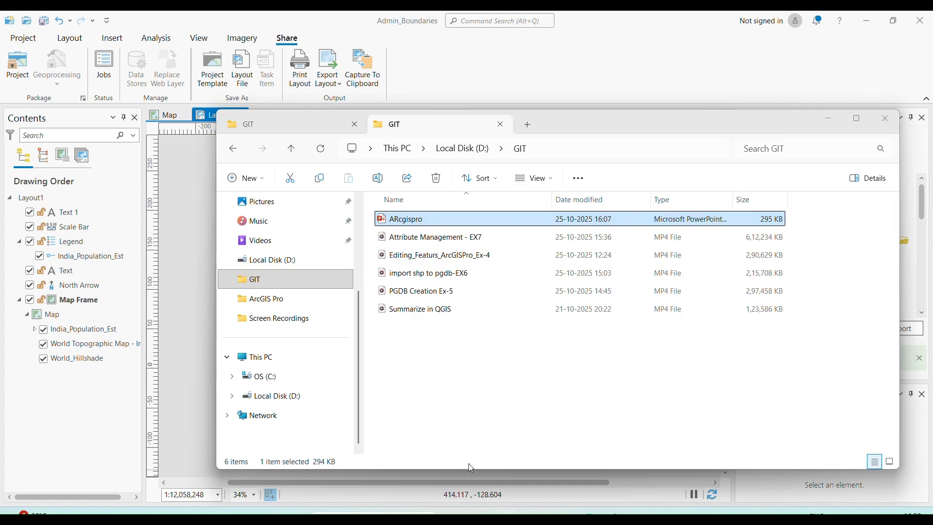
pyautogui.click(285, 259)
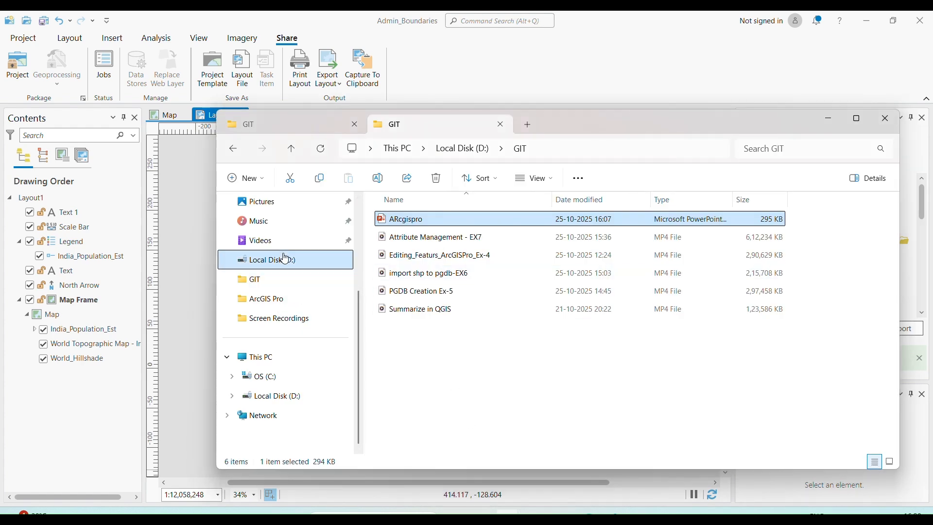
pyautogui.doubleClick(392, 253)
pyautogui.click(424, 225)
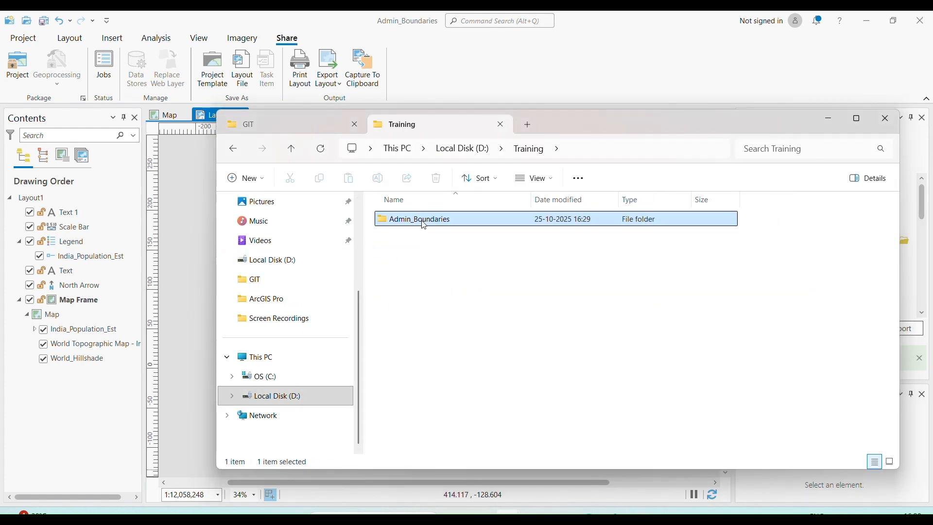
pyautogui.doubleClick(424, 225)
pyautogui.click(418, 350)
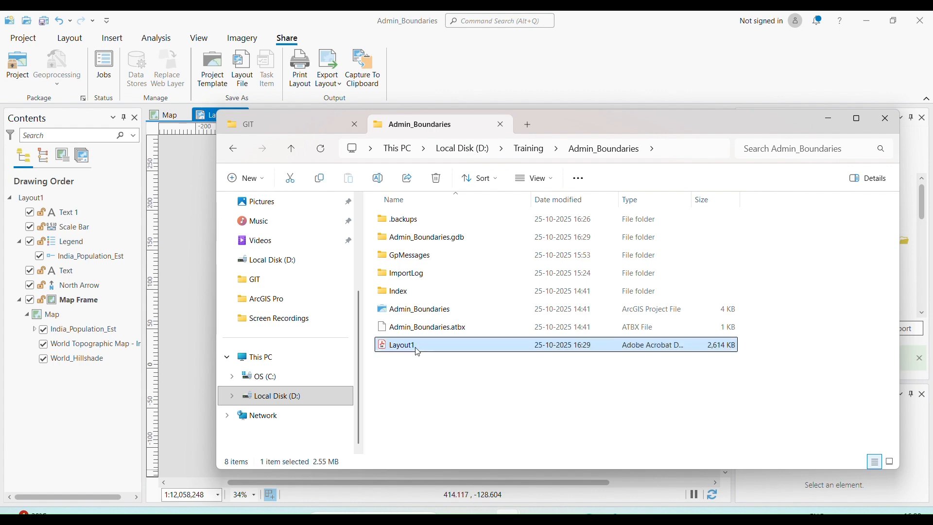
pyautogui.doubleClick(417, 348)
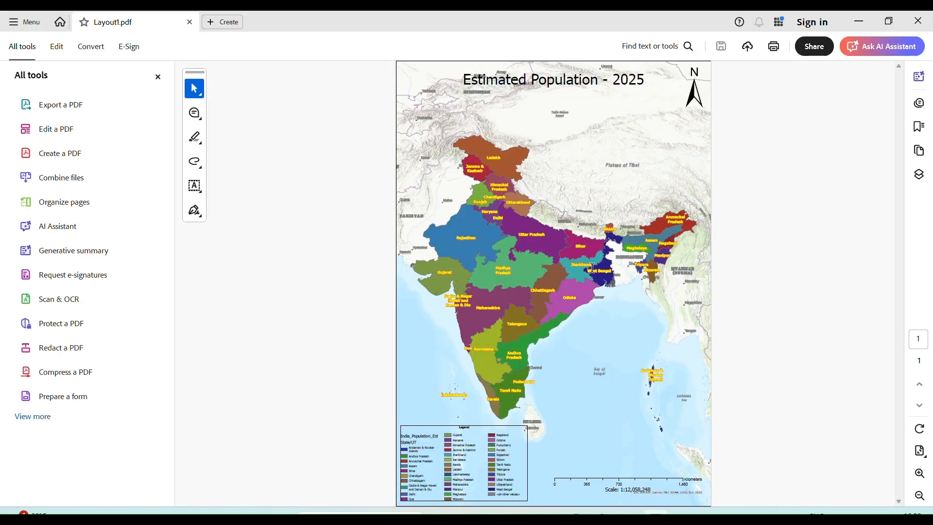
# Step: Examine the exported PDF map up close, checking the state labels, legend, scale bar and scale text
pyautogui.keyDown('ctrl'); pyautogui.scroll(2, 599, 385); pyautogui.keyUp('ctrl')
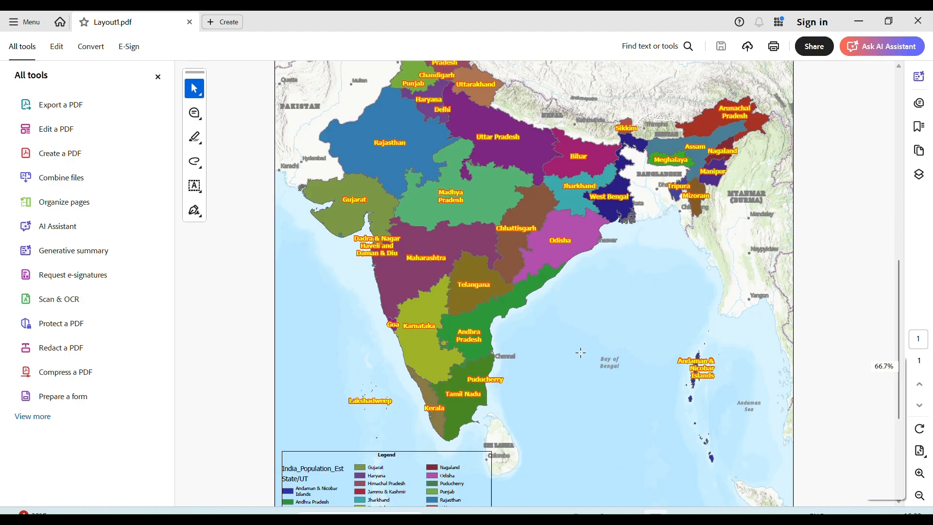
pyautogui.scroll(3, 569, 294)
pyautogui.scroll(-2, 581, 312)
pyautogui.scroll(-2, 581, 312)
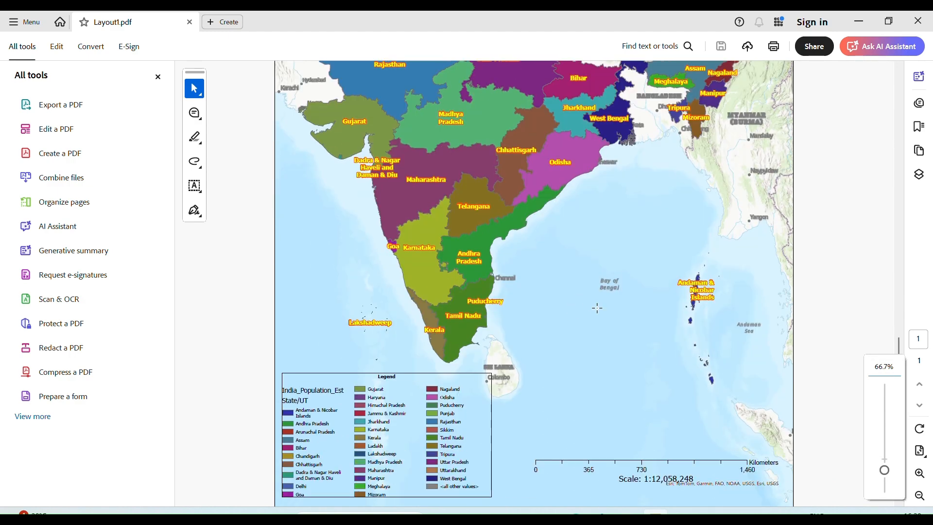
# Step: Close the PDF and return to ArcGIS Pro with the whole layout page, from title to scale bar, in view
pyautogui.click(913, 20)
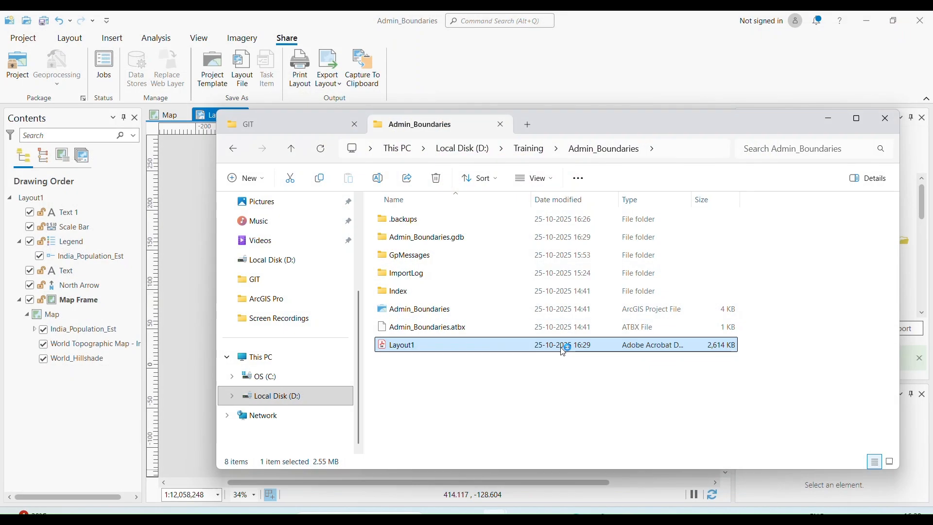
pyautogui.click(658, 72)
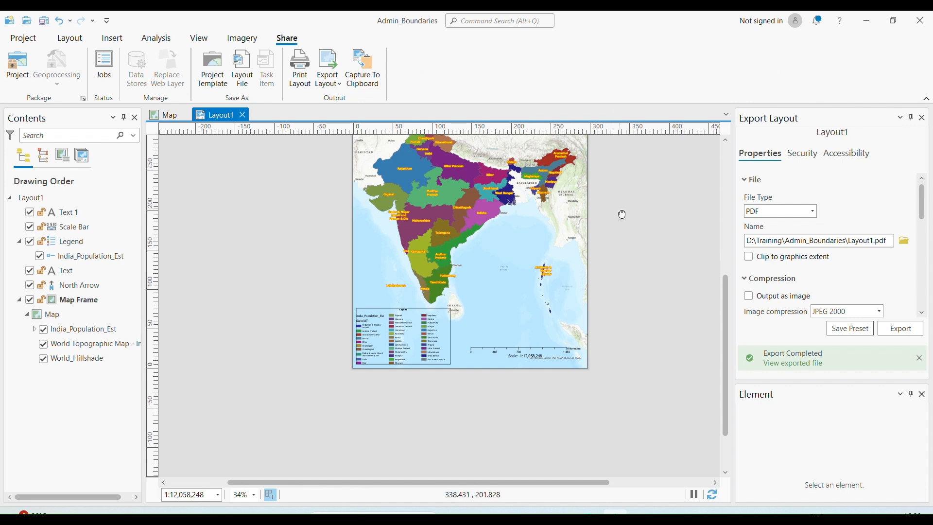
pyautogui.moveTo(622, 215); pyautogui.dragTo(619, 314)
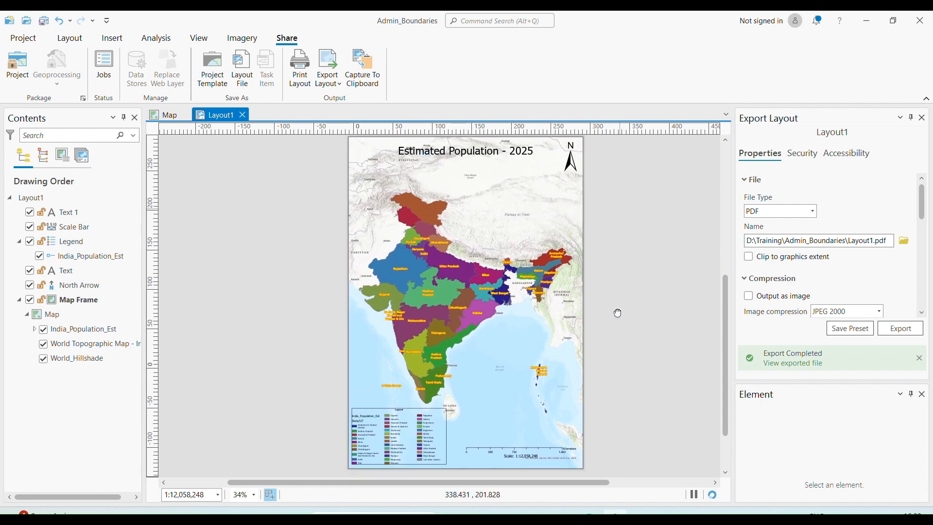